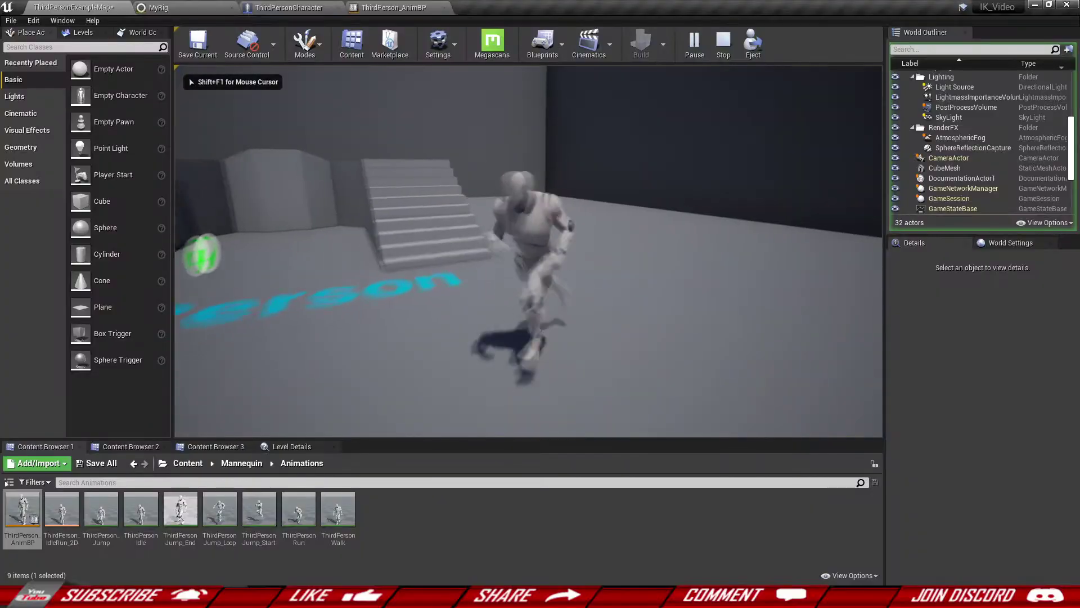
- Walk the playtest character up and down the stairs to examine how its feet meet the steps
{"action": "key", "text": "a"}
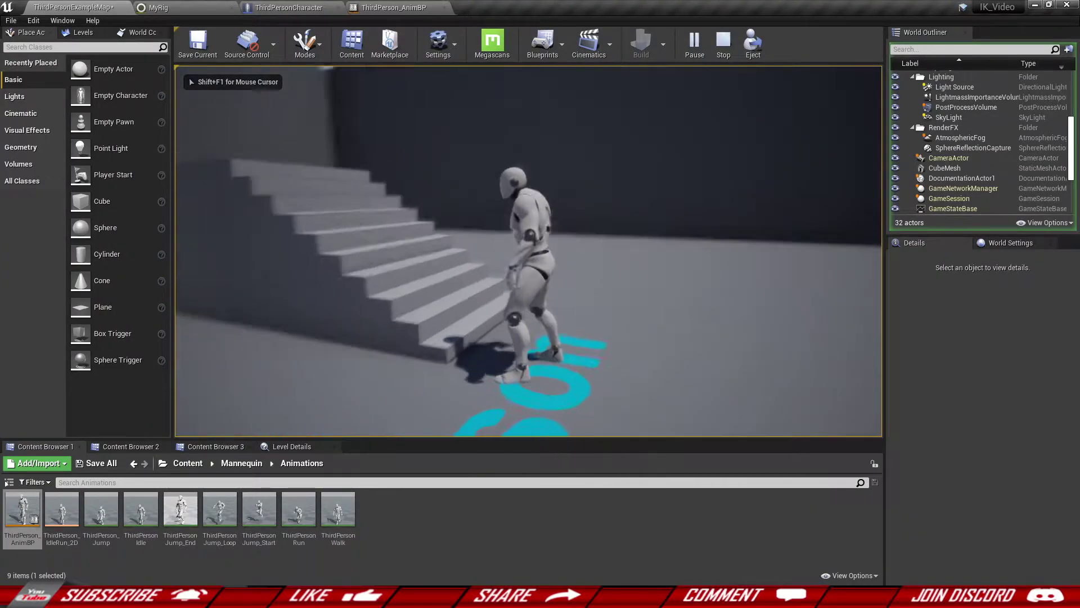
{"action": "key", "text": "w"}
{"action": "key", "text": "a"}
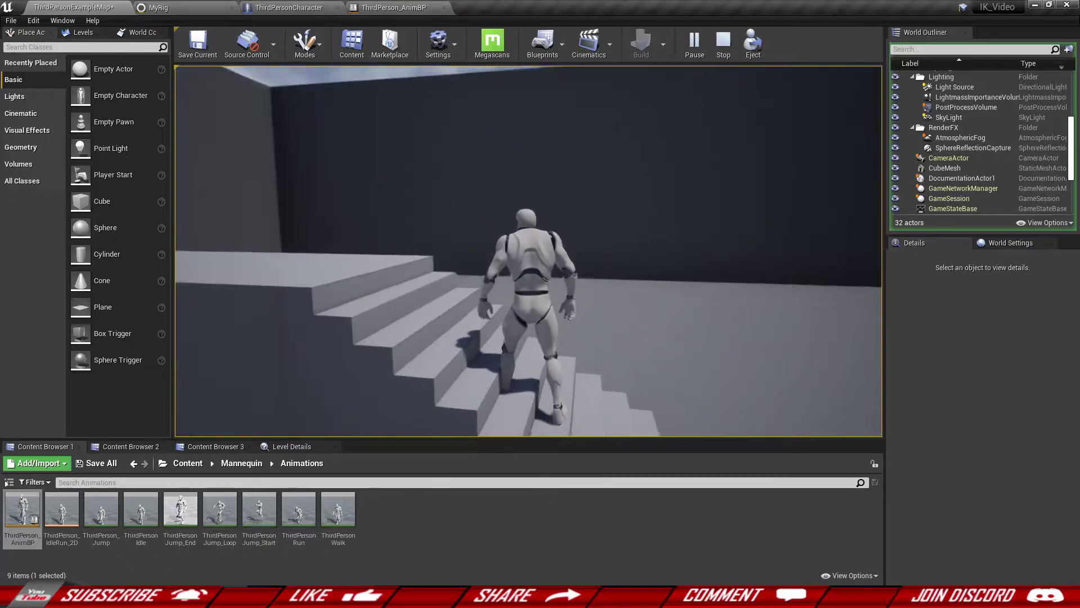
{"action": "key", "text": "s"}
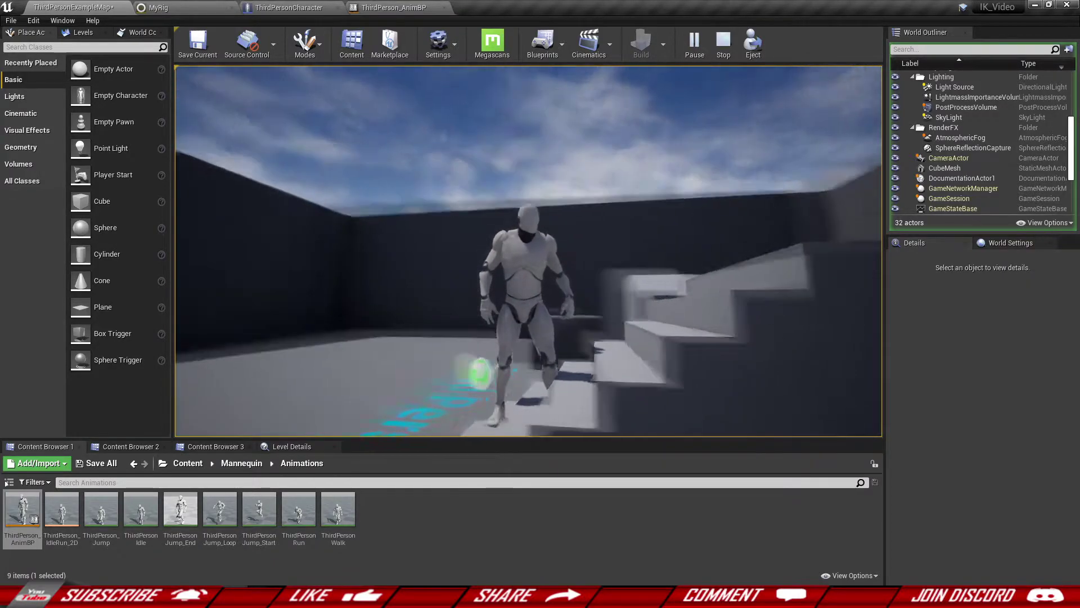
{"action": "key", "text": "w"}
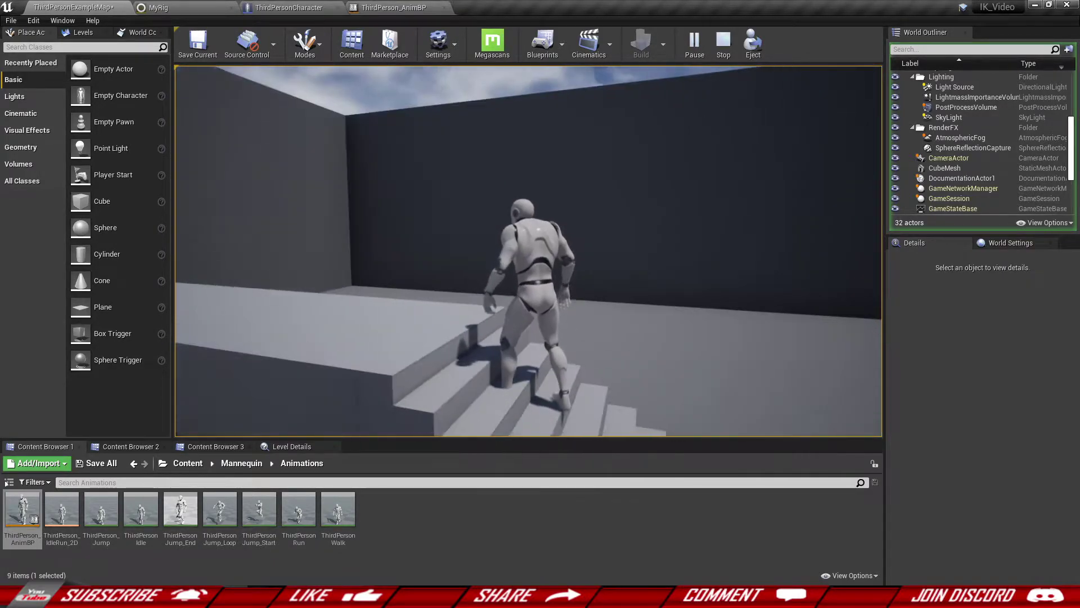
{"action": "key", "text": "s"}
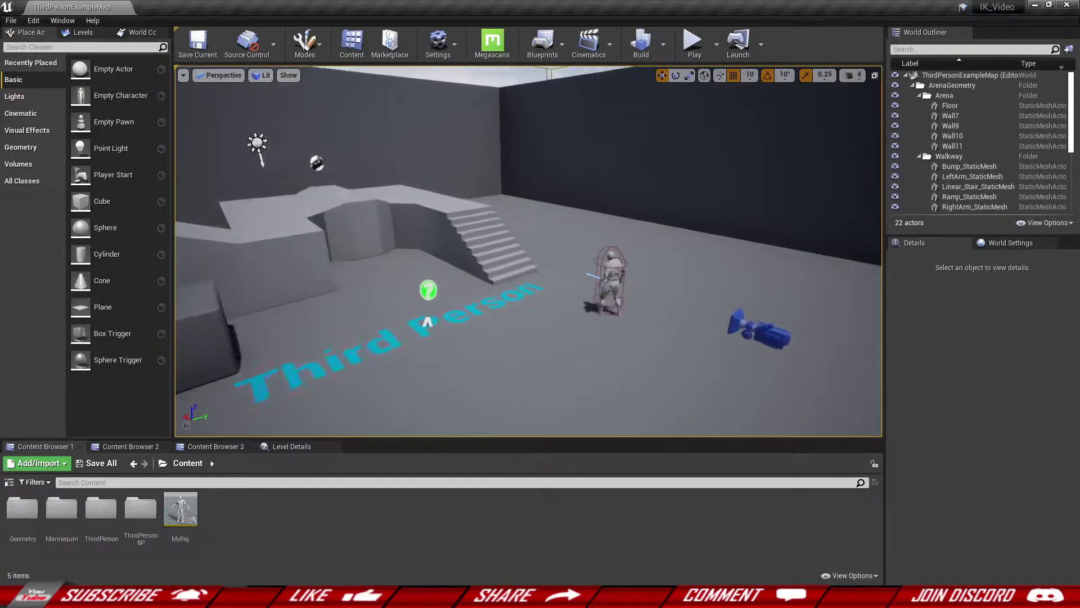
- Fly around the level view to examine the staircase and the area around the third person character
{"action": "key", "text": "w"}
{"action": "mouse_move", "coordinate": [529, 251]}
{"action": "right_mouse_down"}
{"action": "mouse_move", "coordinate": [585, 298]}
{"action": "mouse_move", "coordinate": [597, 282]}
{"action": "mouse_move", "coordinate": [596, 236]}
{"action": "mouse_move", "coordinate": [517, 262]}
{"action": "right_mouse_up"}
{"action": "key", "text": "s"}
{"action": "key", "text": "w"}
{"action": "right_click_drag", "start_coordinate": [400, 268], "coordinate": [377, 275]}
{"action": "key", "text": "a"}
{"action": "key", "text": "a"}
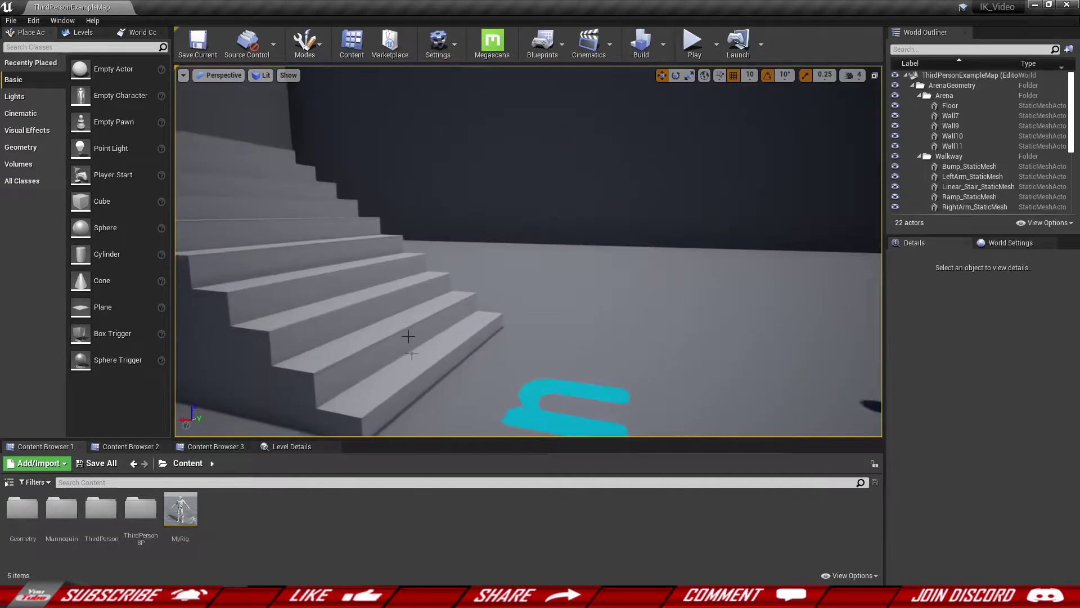
{"action": "key", "text": "s"}
{"action": "right_click_drag", "start_coordinate": [414, 319], "coordinate": [431, 315]}
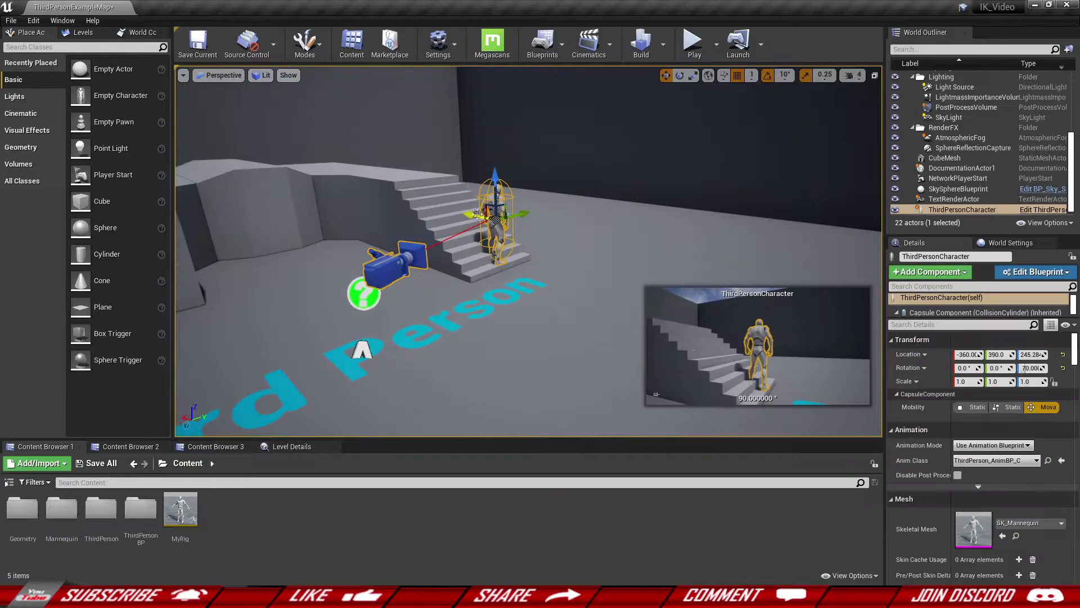
- Move the ThirdPersonCharacter off the stairs along the X axis to about -588
{"action": "left_click_drag", "start_coordinate": [473, 213], "coordinate": [556, 234]}
{"action": "key", "text": "s"}
{"action": "mouse_move", "coordinate": [557, 253]}
{"action": "right_mouse_down"}
{"action": "mouse_move", "coordinate": [523, 256]}
{"action": "mouse_move", "coordinate": [537, 258]}
{"action": "right_mouse_up"}
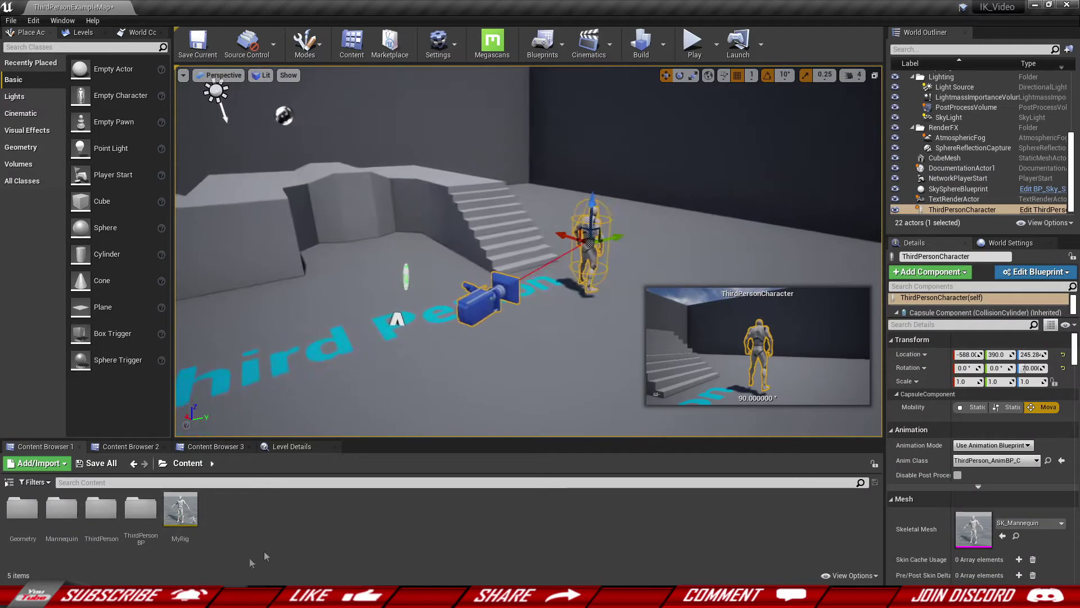
- Open the MyRig control rig and enlarge its rig hierarchy to show the existing IK controls
{"action": "double_click", "coordinate": [191, 528]}
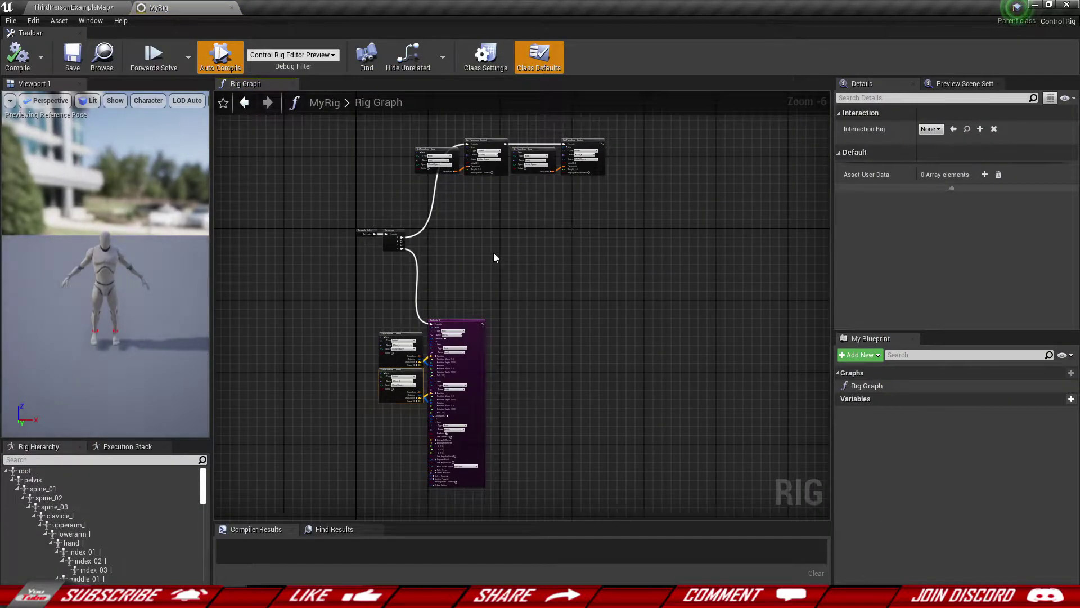
{"action": "scroll", "coordinate": [492, 251], "scroll_direction": "up", "scroll_amount": 1}
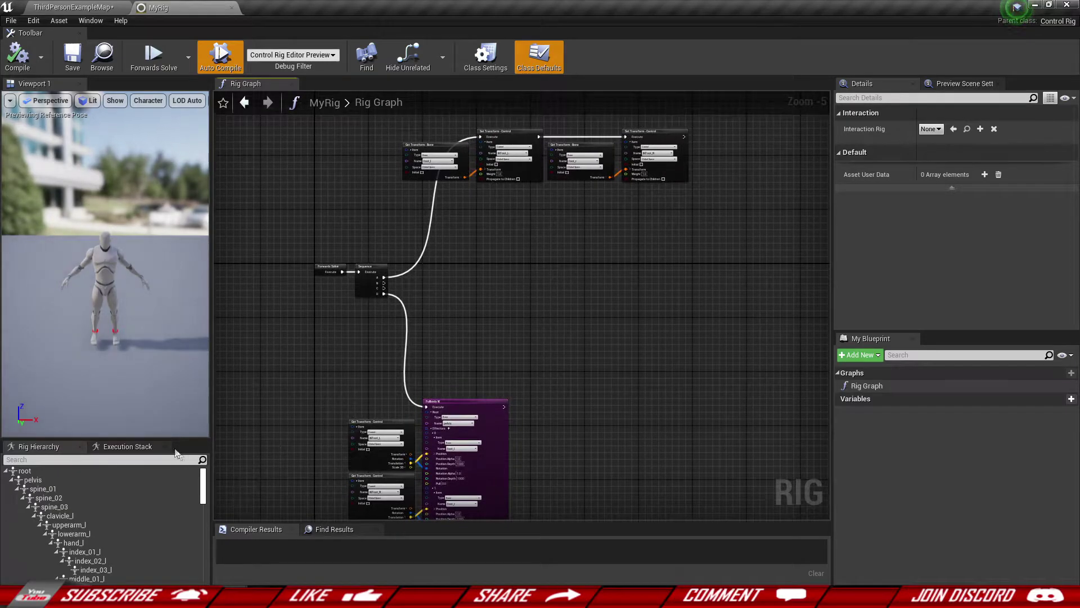
{"action": "left_click_drag", "start_coordinate": [178, 439], "coordinate": [179, 386]}
{"action": "scroll", "coordinate": [160, 451], "scroll_direction": "down", "scroll_amount": 10}
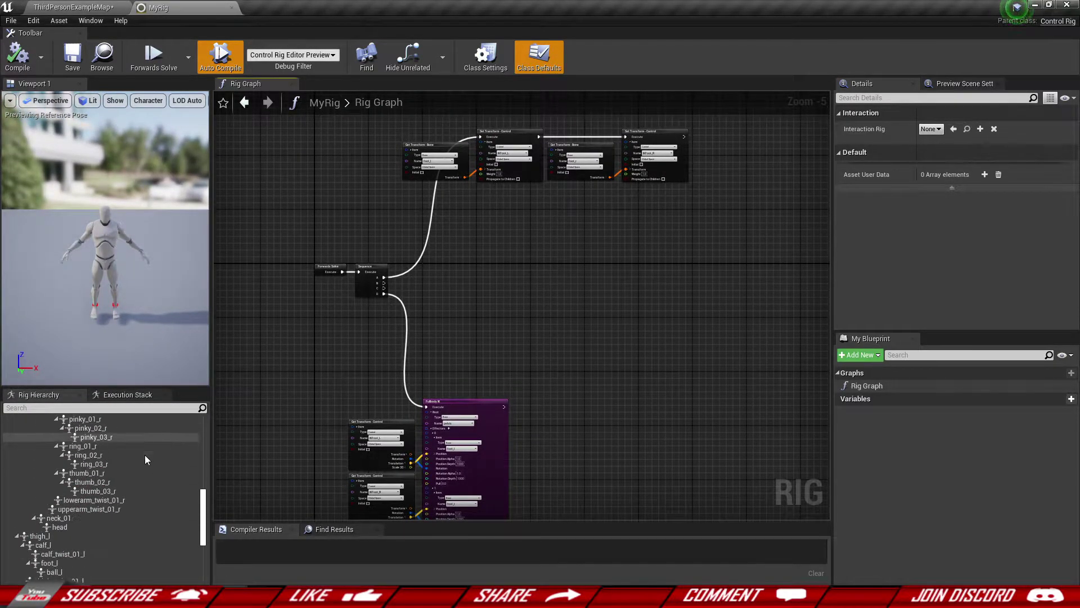
{"action": "scroll", "coordinate": [140, 455], "scroll_direction": "down", "scroll_amount": 3}
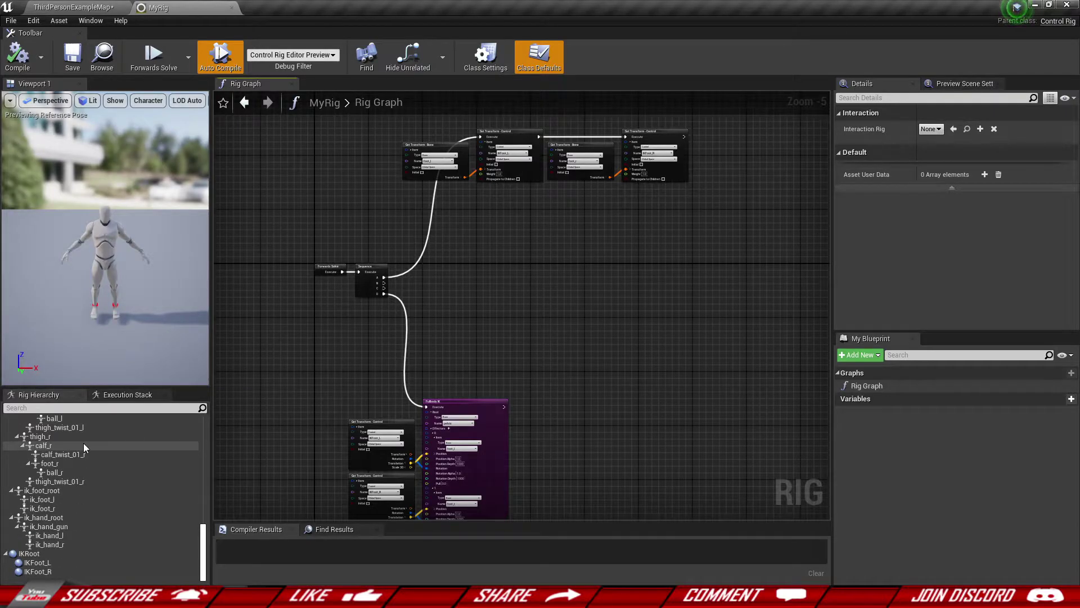
- Add a new top-level control to the rig hierarchy and name it BodyControl
{"action": "right_click", "coordinate": [46, 578]}
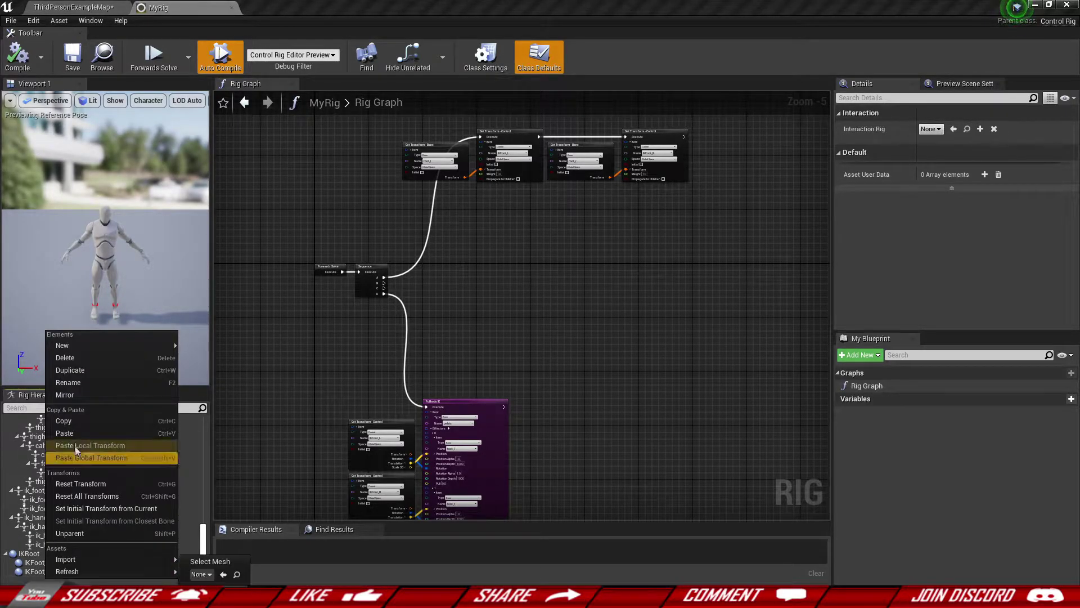
{"action": "mouse_move", "coordinate": [64, 345]}
{"action": "left_click", "coordinate": [211, 360]}
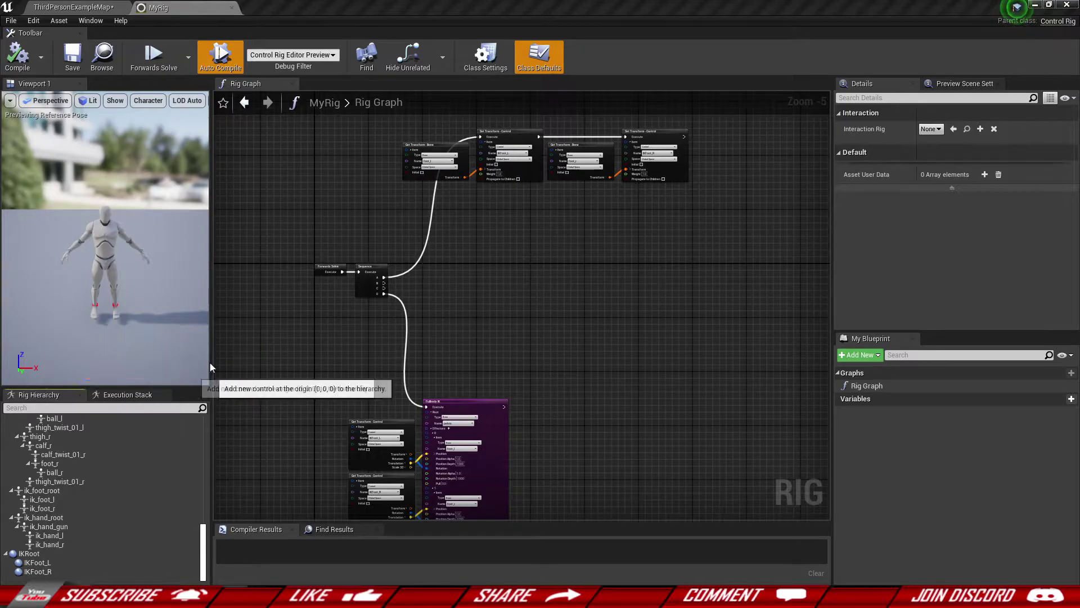
{"action": "double_click", "coordinate": [66, 571]}
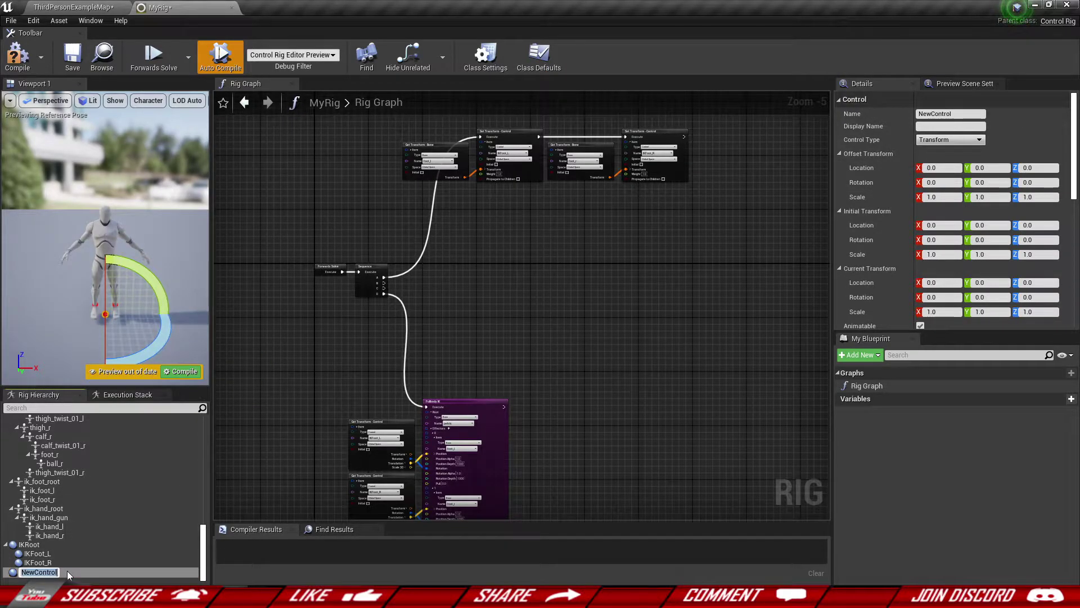
{"action": "type", "text": "Body"}
{"action": "key", "text": "Return"}
- Raise BodyControl from the ground to the mannequin's pelvis, at a Z location of about 91.5
{"action": "mouse_move", "coordinate": [51, 266]}
{"action": "right_mouse_down"}
{"action": "mouse_move", "coordinate": [84, 287]}
{"action": "mouse_move", "coordinate": [53, 276]}
{"action": "mouse_move", "coordinate": [62, 256]}
{"action": "right_mouse_up"}
{"action": "key", "text": "w"}
{"action": "key", "text": "s"}
{"action": "key", "text": "w"}
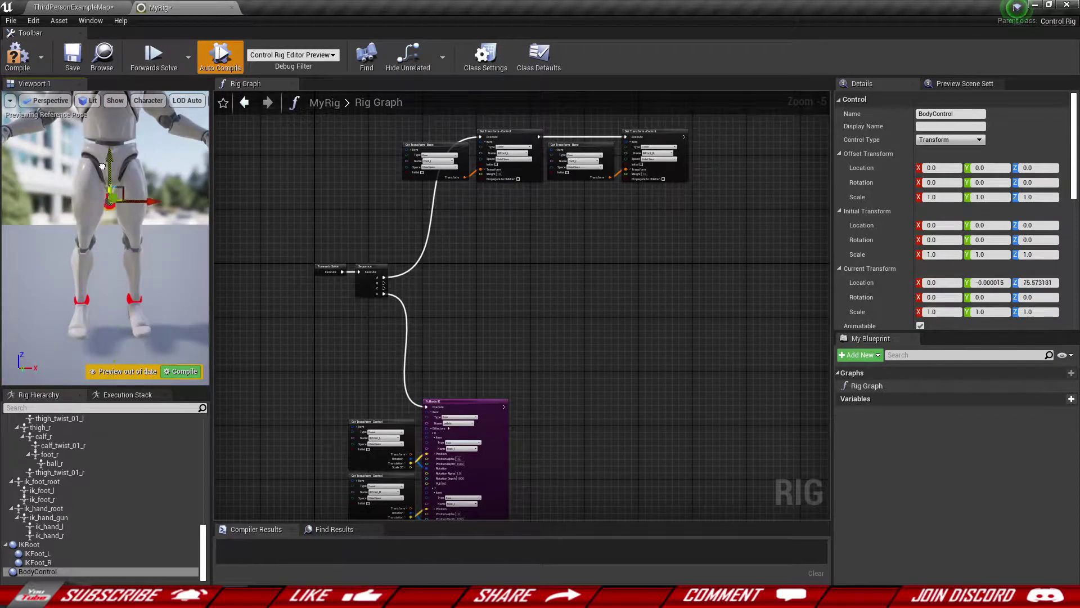
{"action": "right_click_drag", "start_coordinate": [112, 296], "coordinate": [109, 148]}
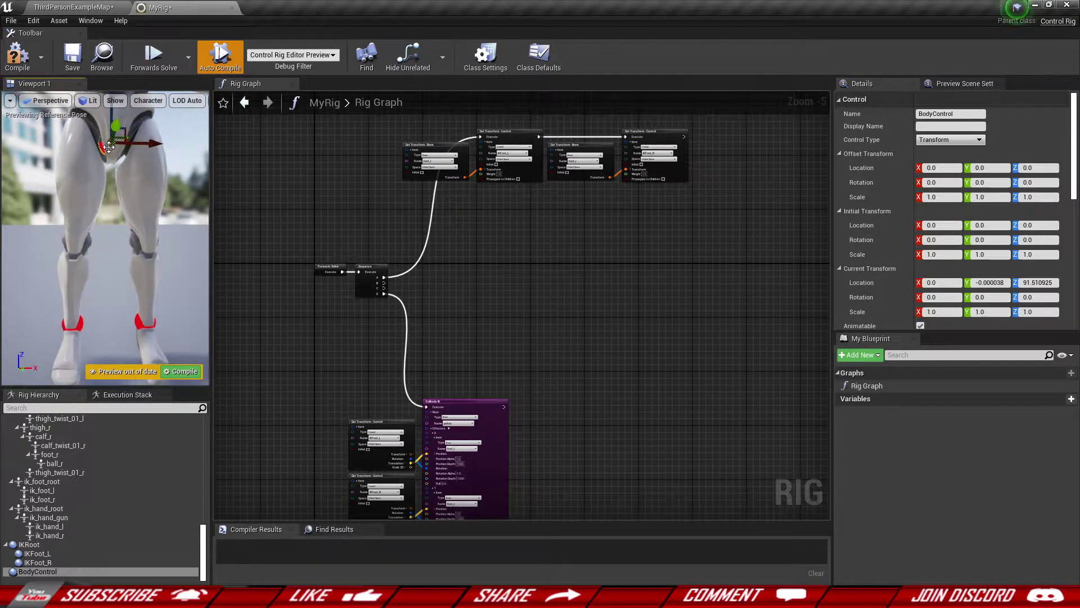
- Set BodyControl's initial transform from the closest bone and compile the rig
{"action": "right_click", "coordinate": [108, 148]}
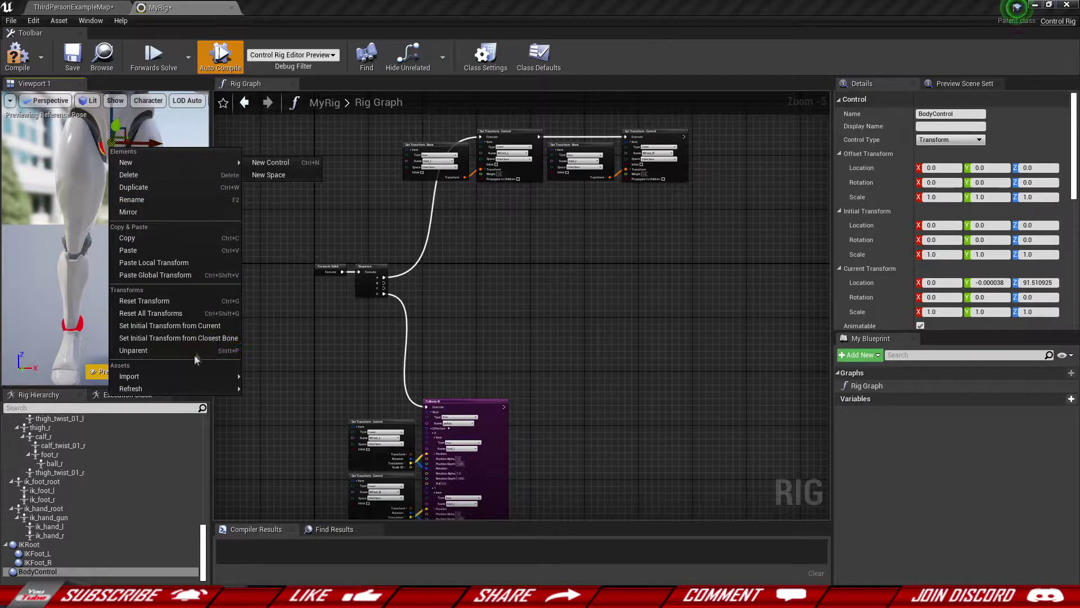
{"action": "left_click", "coordinate": [167, 338]}
{"action": "key", "text": "s"}
{"action": "mouse_move", "coordinate": [144, 288]}
{"action": "right_mouse_down"}
{"action": "mouse_move", "coordinate": [167, 270]}
{"action": "mouse_move", "coordinate": [145, 266]}
{"action": "right_mouse_up"}
{"action": "key", "text": "w"}
{"action": "key", "text": "s"}
{"action": "left_click", "coordinate": [17, 57]}
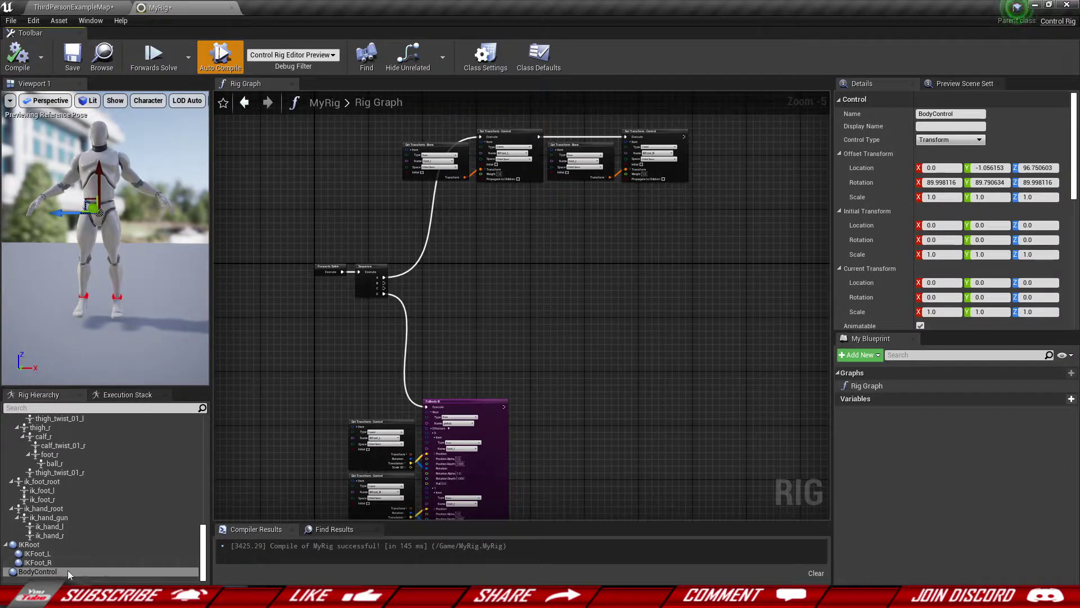
- Add a new control under BodyControl and name it PelvisControl
{"action": "right_click", "coordinate": [50, 570]}
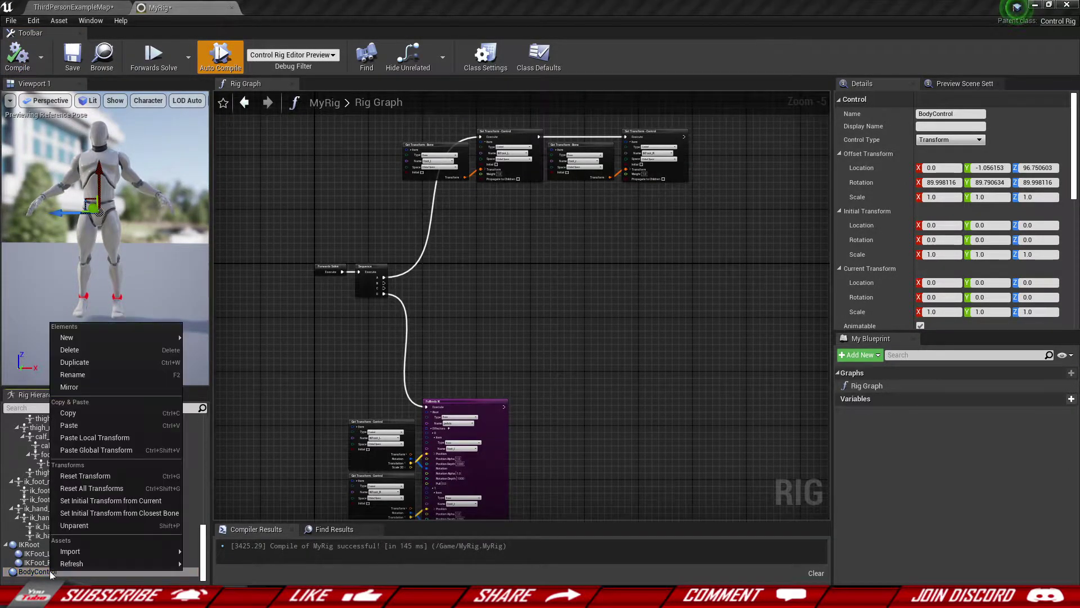
{"action": "mouse_move", "coordinate": [141, 337]}
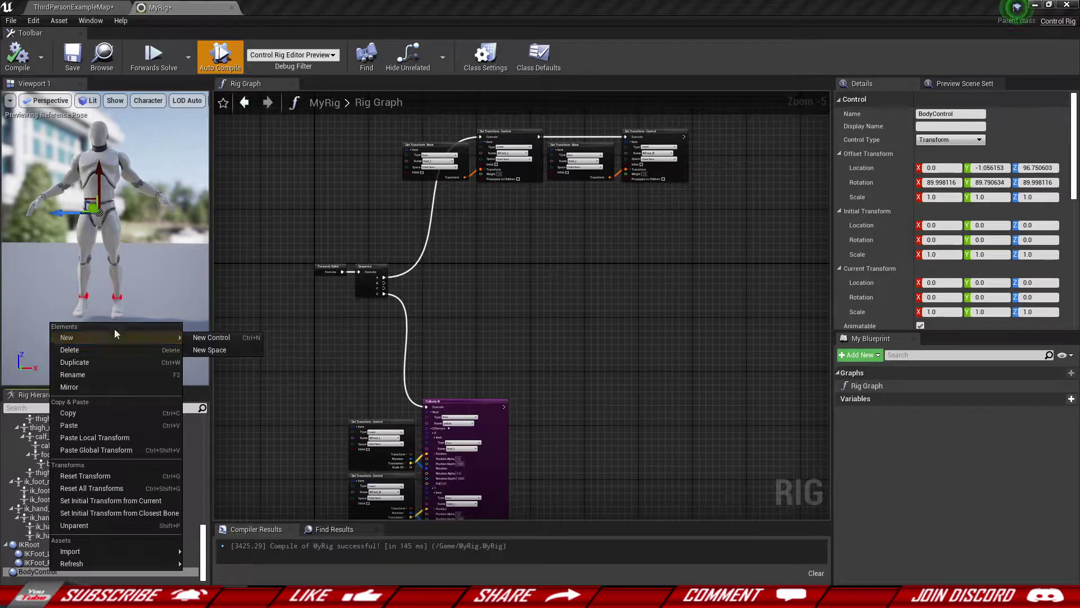
{"action": "left_click", "coordinate": [226, 336]}
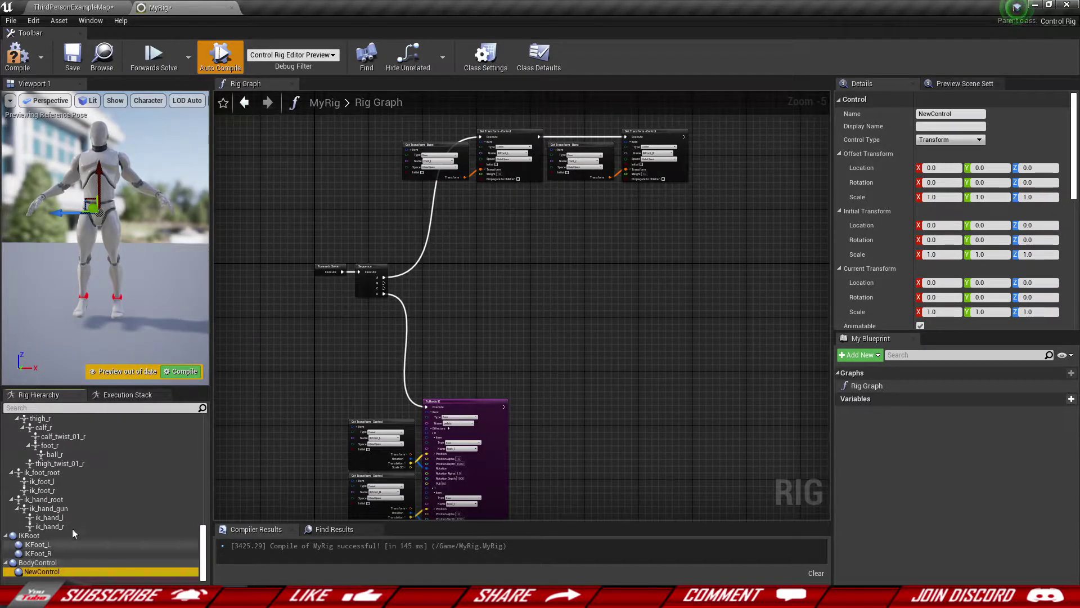
{"action": "type", "text": "PelvisControl"}
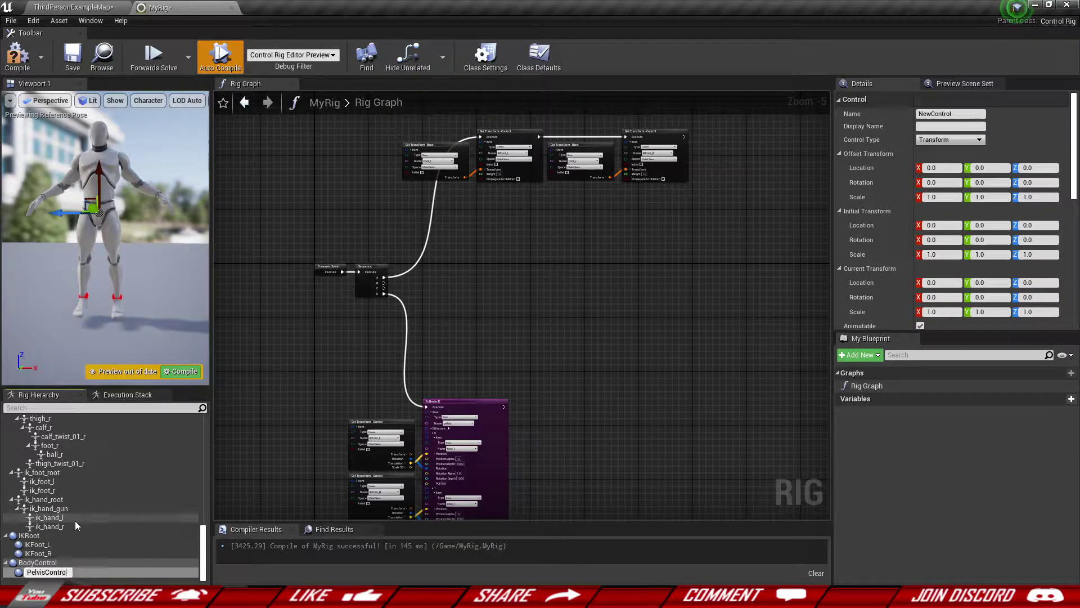
{"action": "key", "text": "Return"}
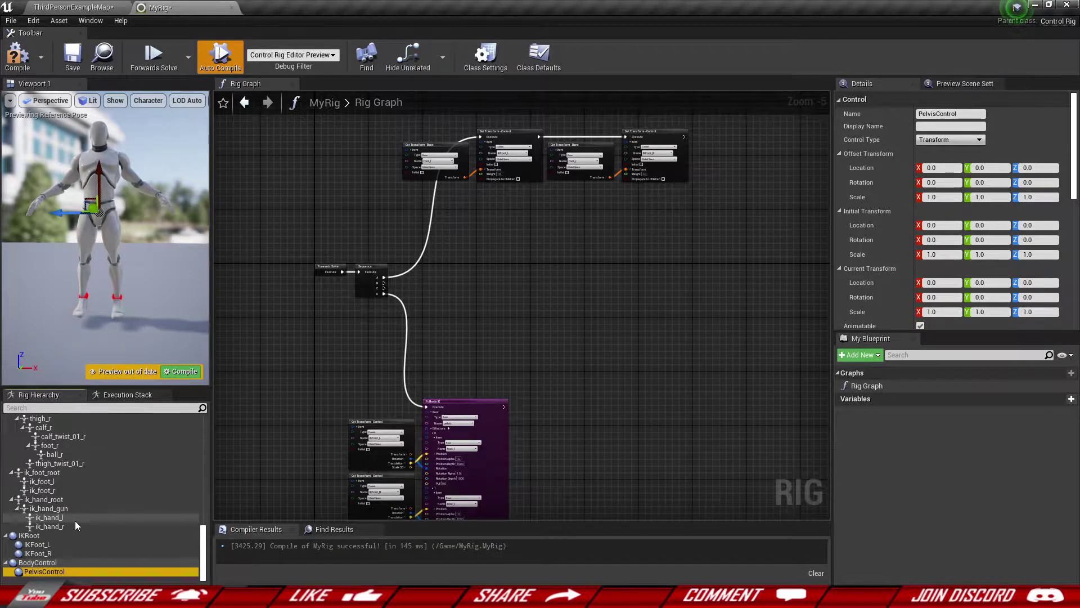
- Compile and save the MyRig control rig
{"action": "mouse_move", "coordinate": [97, 207]}
{"action": "right_mouse_down"}
{"action": "mouse_move", "coordinate": [73, 188]}
{"action": "mouse_move", "coordinate": [96, 197]}
{"action": "right_mouse_up"}
{"action": "key", "text": "w"}
{"action": "key", "text": "w"}
{"action": "key", "text": "s"}
{"action": "left_click", "coordinate": [22, 55]}
{"action": "left_click", "coordinate": [72, 54]}
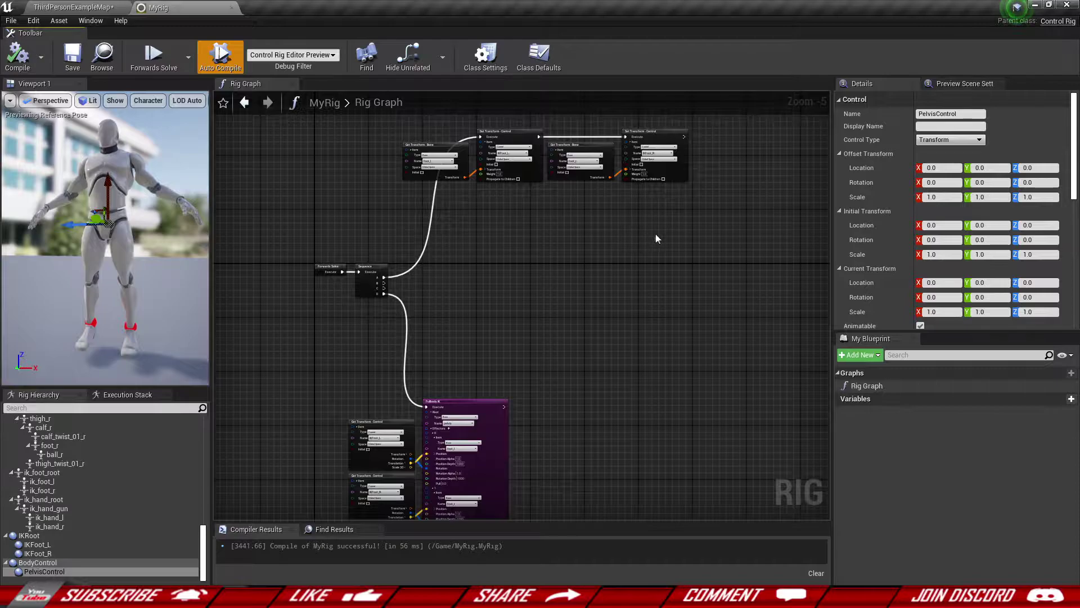
- Add a Set Transform node for BodyControl to the Rig Graph and connect its execution after the IKFoot_R Set Transform node
{"action": "right_click_drag", "start_coordinate": [668, 229], "coordinate": [610, 264]}
{"action": "left_click_drag", "start_coordinate": [531, 210], "coordinate": [660, 243]}
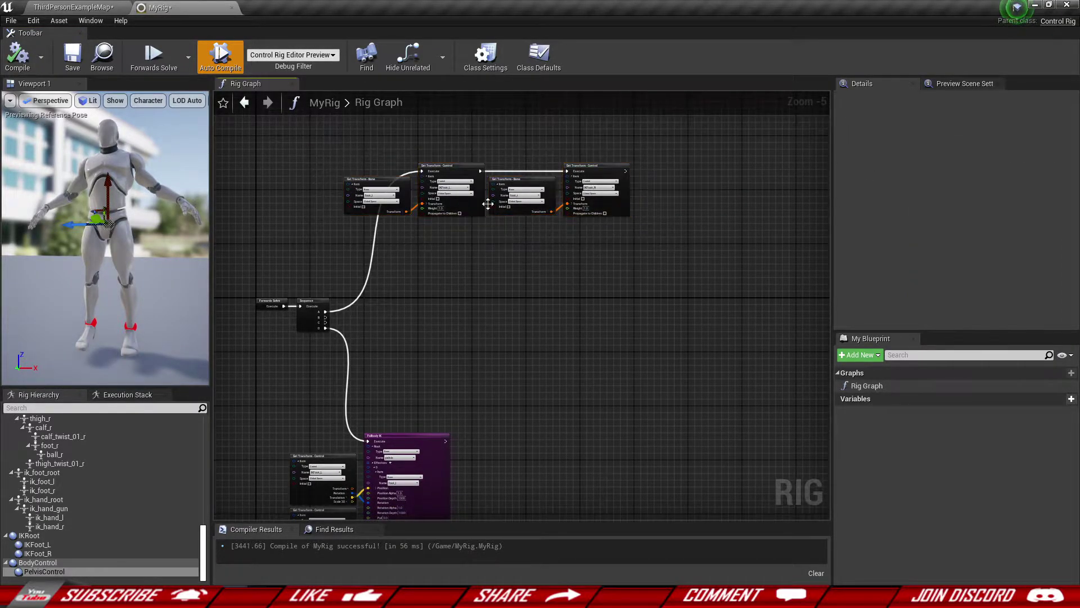
{"action": "scroll", "coordinate": [334, 298], "scroll_direction": "up", "scroll_amount": 2}
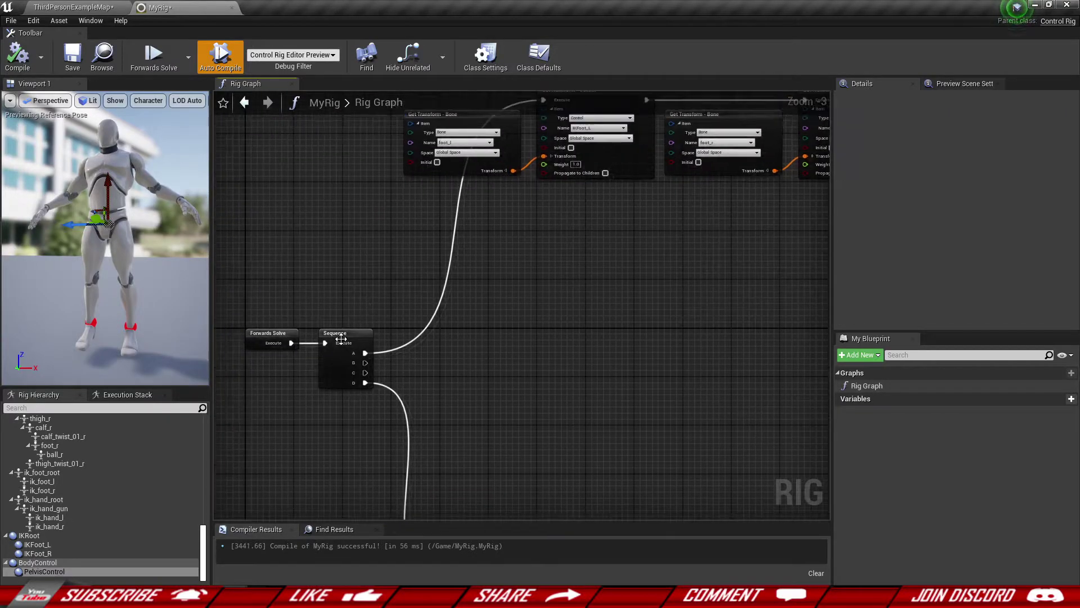
{"action": "left_click", "coordinate": [367, 347]}
{"action": "right_click_drag", "start_coordinate": [594, 167], "coordinate": [470, 234]}
{"action": "right_click_drag", "start_coordinate": [763, 203], "coordinate": [489, 245]}
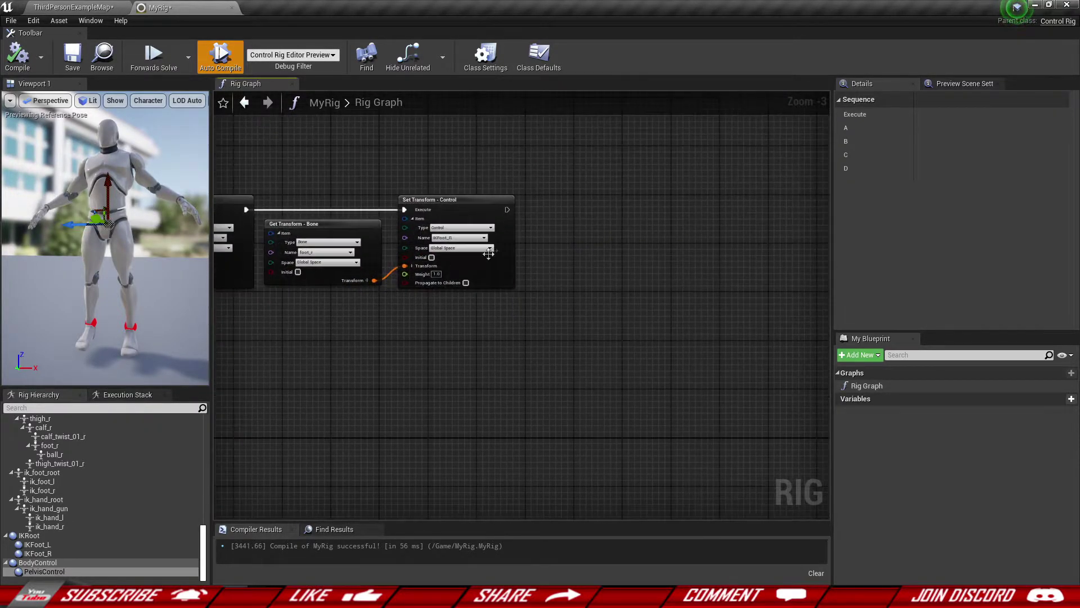
{"action": "scroll", "coordinate": [491, 245], "scroll_direction": "up", "scroll_amount": 3}
{"action": "right_click_drag", "start_coordinate": [568, 219], "coordinate": [400, 246]}
{"action": "right_click_drag", "start_coordinate": [499, 244], "coordinate": [471, 258]}
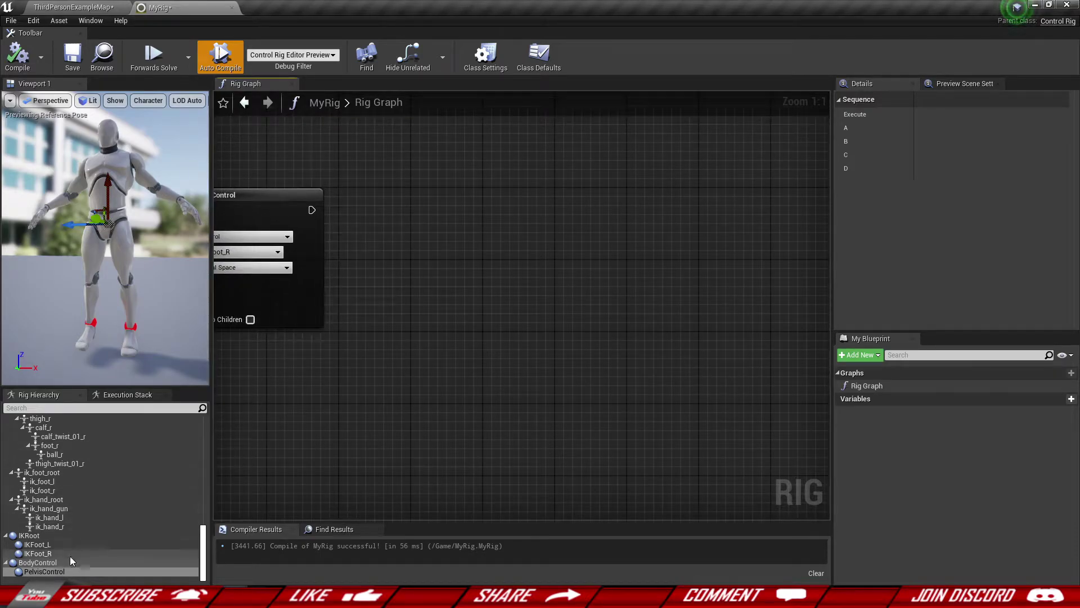
{"action": "left_click", "coordinate": [45, 564]}
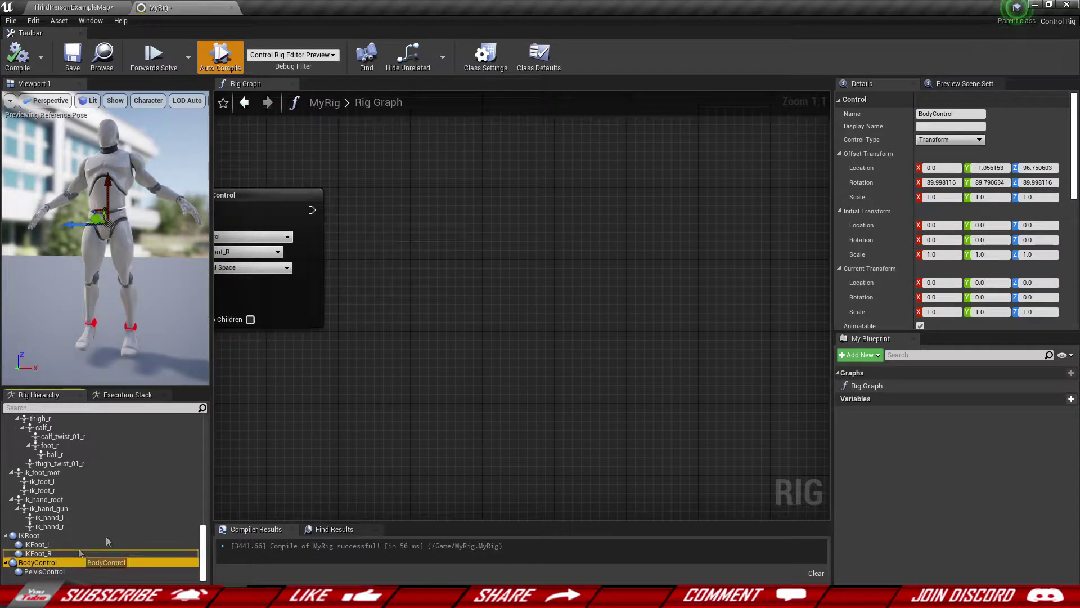
{"action": "left_click_drag", "start_coordinate": [517, 277], "coordinate": [641, 198]}
{"action": "left_click", "coordinate": [550, 255]}
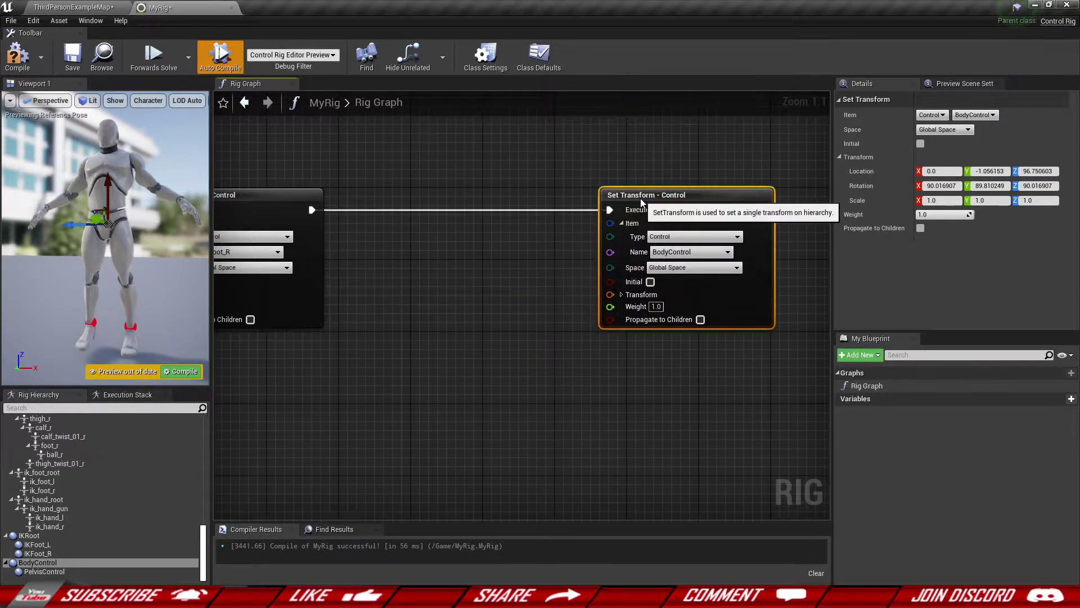
{"action": "left_click", "coordinate": [518, 265]}
- Add a Get Transform node for the pelvis bone and place it just before the BodyControl Set Transform node
{"action": "right_click_drag", "start_coordinate": [536, 272], "coordinate": [514, 264]}
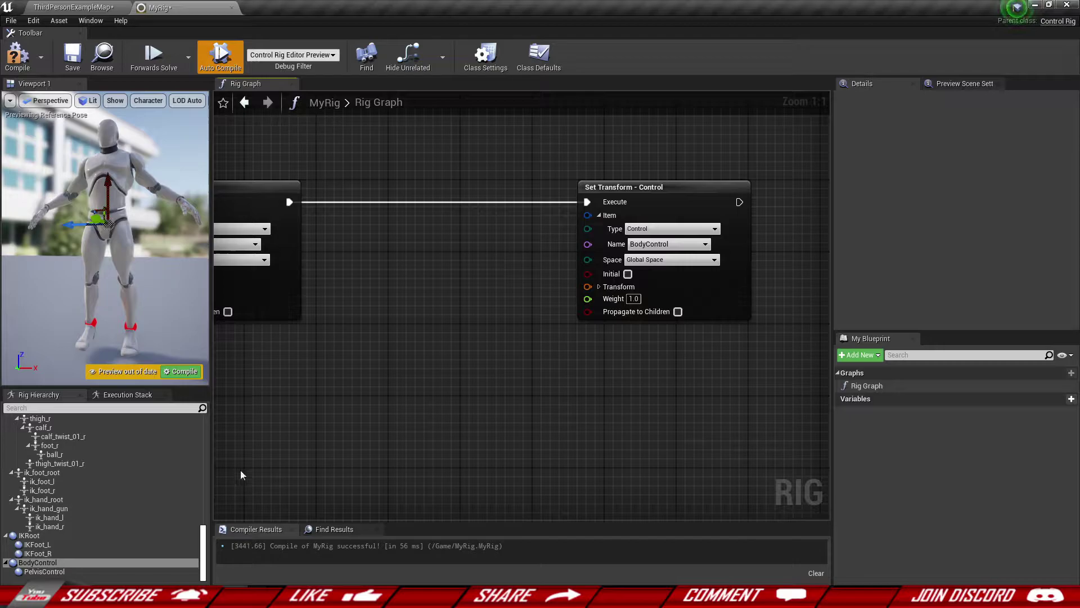
{"action": "left_click_drag", "start_coordinate": [203, 553], "coordinate": [214, 415]}
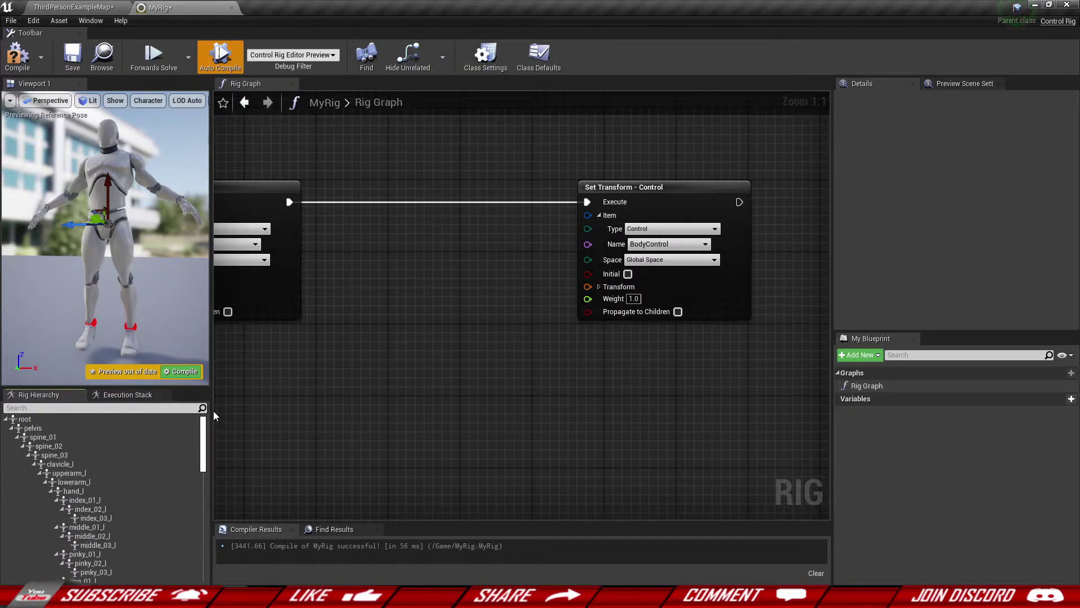
{"action": "left_click", "coordinate": [48, 431]}
{"action": "left_click_drag", "start_coordinate": [316, 312], "coordinate": [347, 242]}
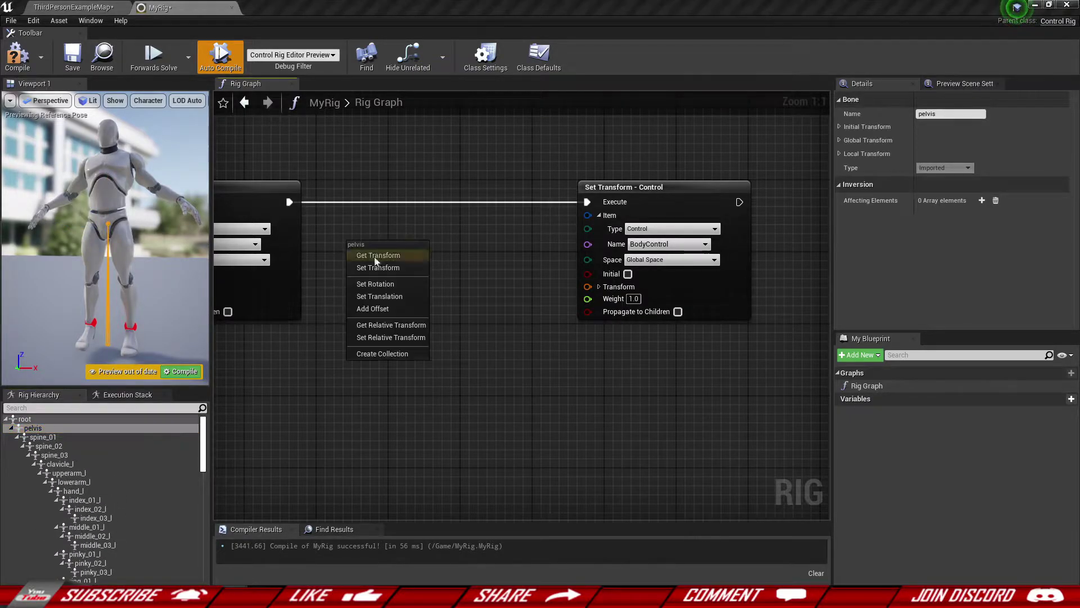
{"action": "left_click", "coordinate": [378, 257]}
{"action": "left_click_drag", "start_coordinate": [427, 240], "coordinate": [427, 213]}
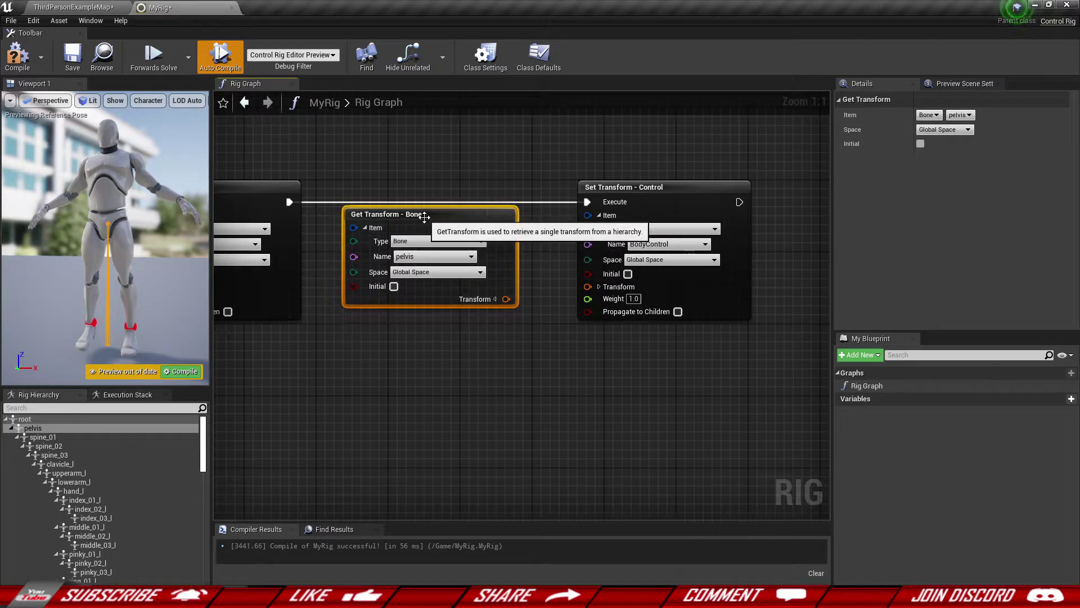
- Connect the pelvis Get Transform output to the BodyControl Set Transform input and enable Propagate to Children on that node
{"action": "left_click_drag", "start_coordinate": [505, 298], "coordinate": [586, 288]}
{"action": "left_click_drag", "start_coordinate": [516, 273], "coordinate": [536, 282]}
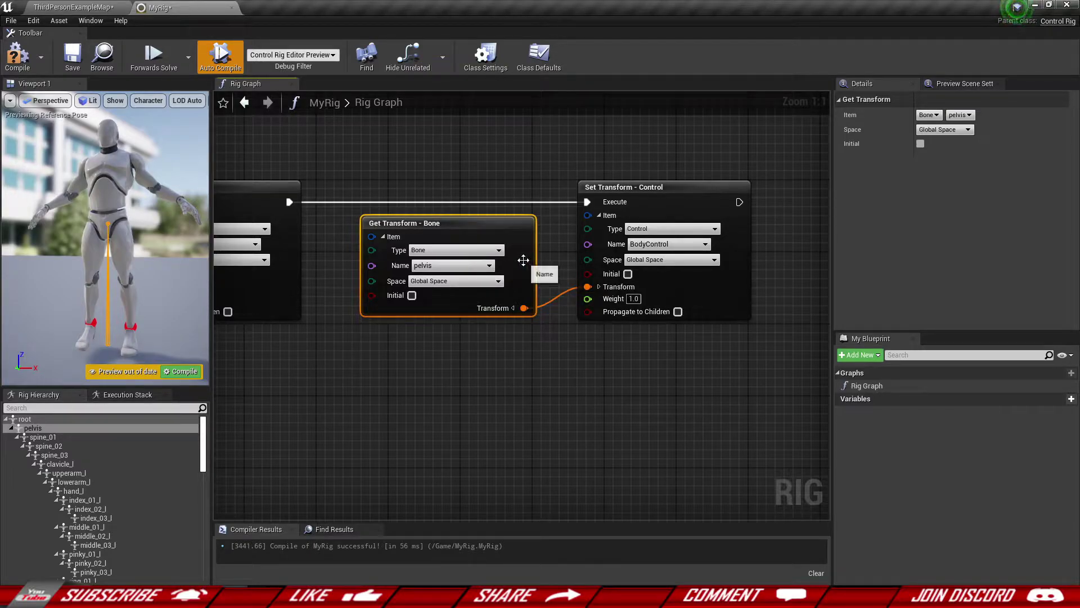
{"action": "left_click_drag", "start_coordinate": [523, 260], "coordinate": [530, 258]}
{"action": "left_click", "coordinate": [639, 273]}
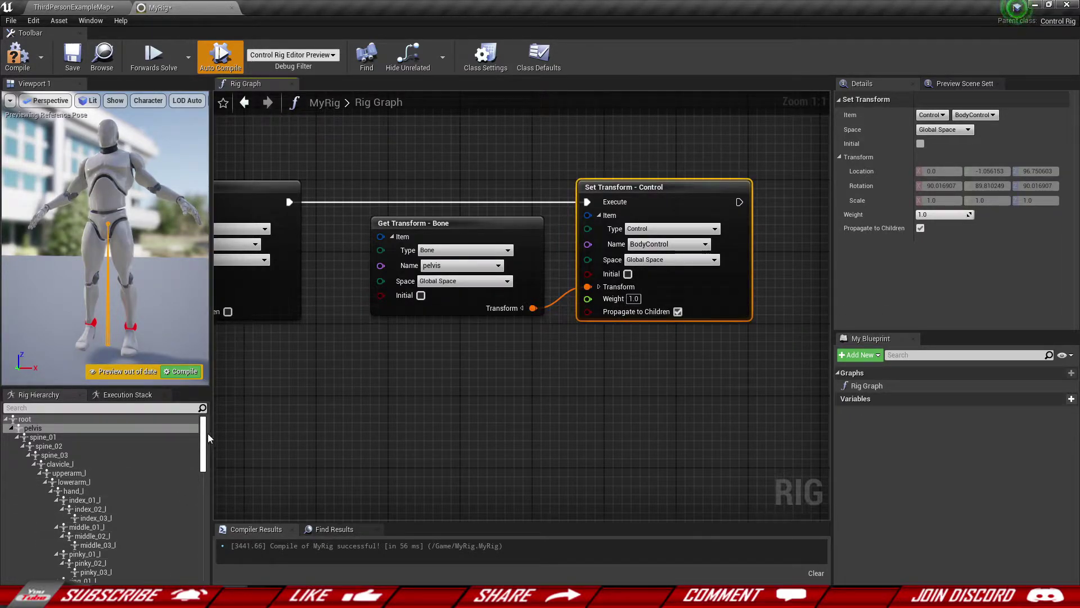
- Compile the rig and move the pelvis Get Transform and BodyControl Set Transform nodes together closer to the IKFoot_R node
{"action": "left_click_drag", "start_coordinate": [204, 429], "coordinate": [208, 538]}
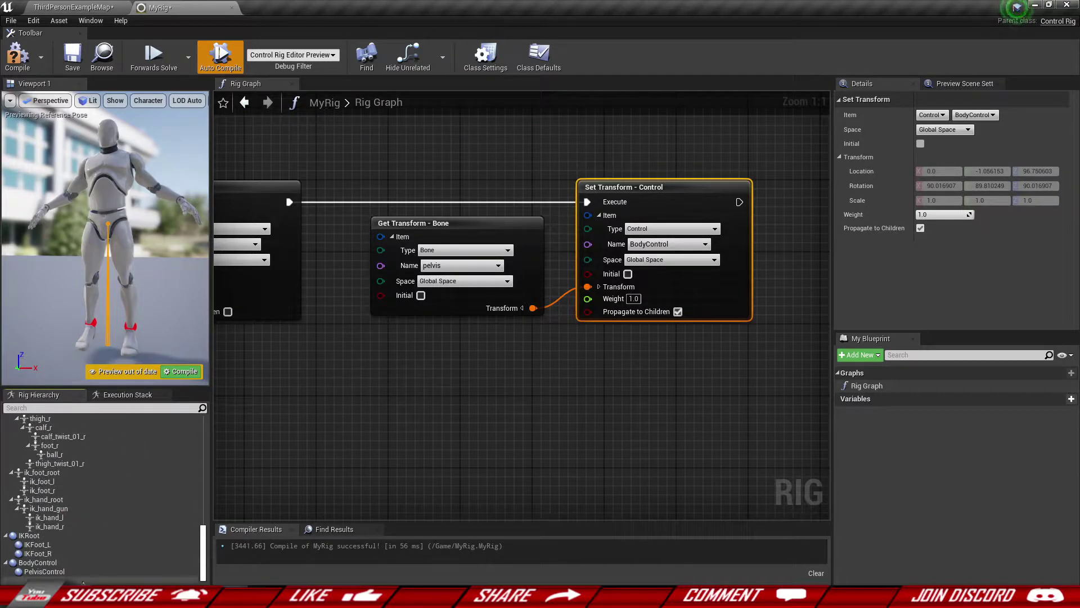
{"action": "left_click", "coordinate": [21, 60]}
{"action": "left_click_drag", "start_coordinate": [417, 142], "coordinate": [635, 338]}
{"action": "left_click", "coordinate": [577, 364]}
{"action": "scroll", "coordinate": [512, 420], "scroll_direction": "down", "scroll_amount": 2}
{"action": "right_click_drag", "start_coordinate": [512, 420], "coordinate": [553, 295]}
{"action": "scroll", "coordinate": [641, 259], "scroll_direction": "down", "scroll_amount": 4}
{"action": "scroll", "coordinate": [501, 314], "scroll_direction": "up", "scroll_amount": 1}
{"action": "right_click_drag", "start_coordinate": [494, 317], "coordinate": [546, 319]}
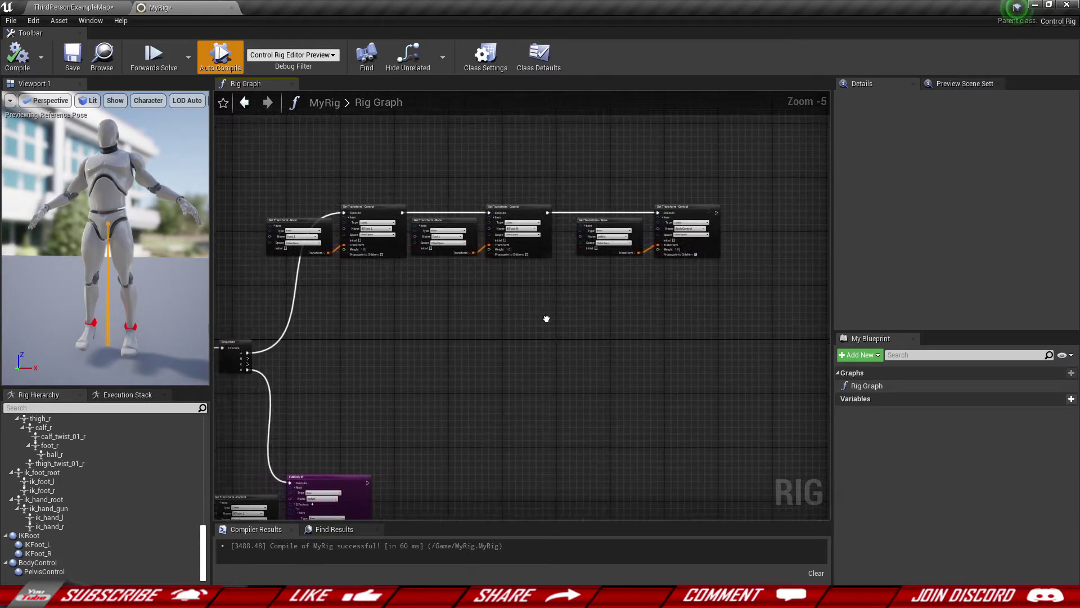
{"action": "scroll", "coordinate": [600, 193], "scroll_direction": "up", "scroll_amount": 3}
{"action": "left_click_drag", "start_coordinate": [600, 193], "coordinate": [732, 305]}
{"action": "scroll", "coordinate": [732, 211], "scroll_direction": "up", "scroll_amount": 2}
{"action": "left_click_drag", "start_coordinate": [751, 224], "coordinate": [717, 225]}
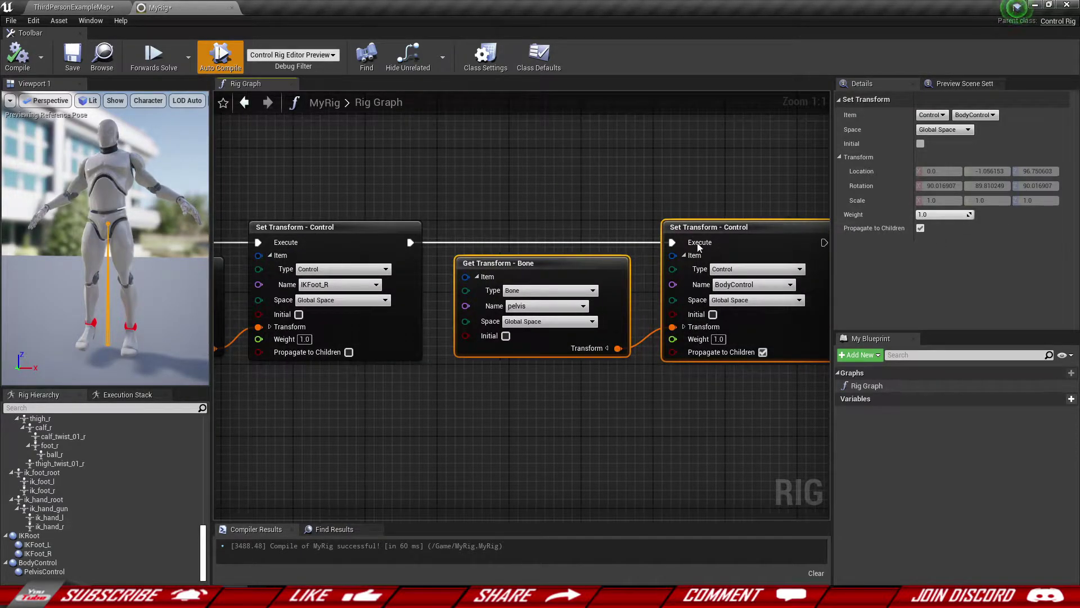
- Add a second Sequence node driven by output B of the existing Sequence node
{"action": "left_click", "coordinate": [479, 448]}
{"action": "scroll", "coordinate": [476, 450], "scroll_direction": "down", "scroll_amount": 3}
{"action": "right_click_drag", "start_coordinate": [475, 450], "coordinate": [702, 266]}
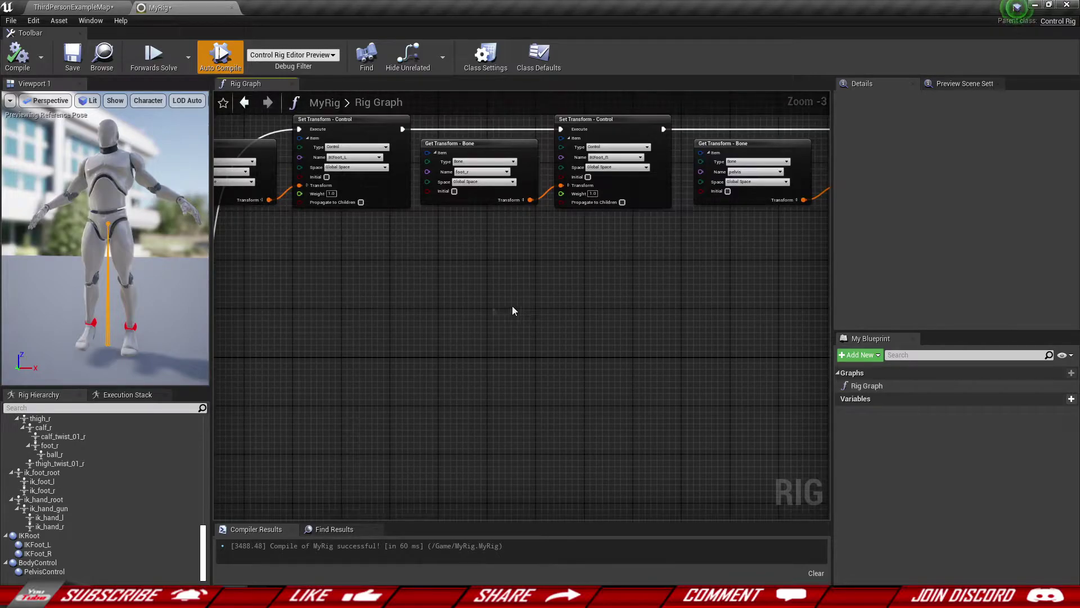
{"action": "right_click_drag", "start_coordinate": [565, 265], "coordinate": [476, 269]}
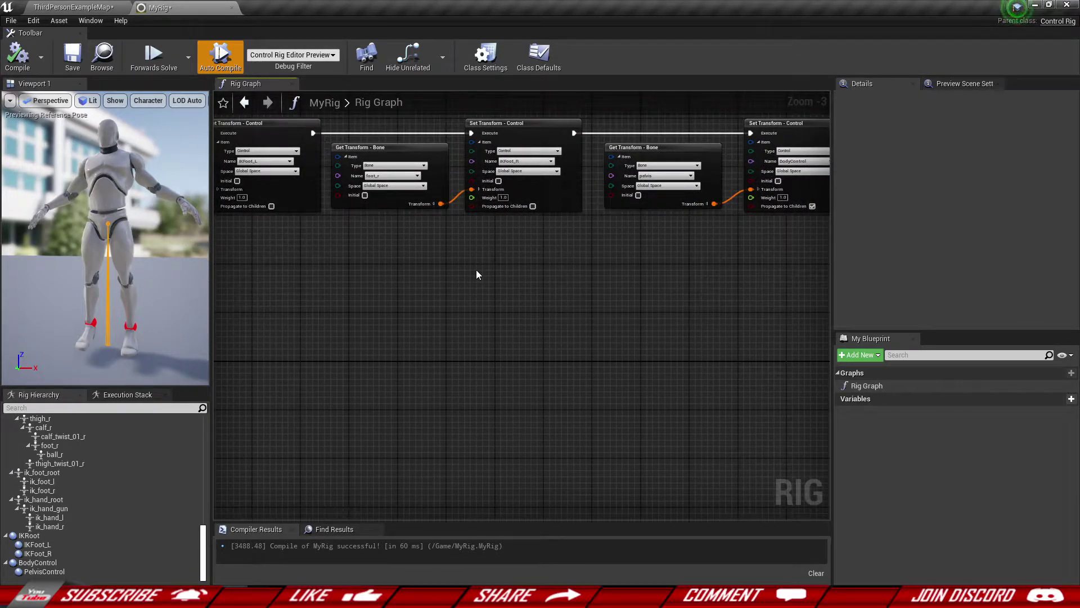
{"action": "scroll", "coordinate": [476, 269], "scroll_direction": "down", "scroll_amount": 4}
{"action": "right_click_drag", "start_coordinate": [447, 299], "coordinate": [518, 285]}
{"action": "scroll", "coordinate": [319, 343], "scroll_direction": "up", "scroll_amount": 4}
{"action": "right_click_drag", "start_coordinate": [612, 264], "coordinate": [385, 275]}
{"action": "scroll", "coordinate": [410, 291], "scroll_direction": "up", "scroll_amount": 1}
{"action": "left_click", "coordinate": [316, 272]}
{"action": "left_click_drag", "start_coordinate": [272, 264], "coordinate": [468, 248]}
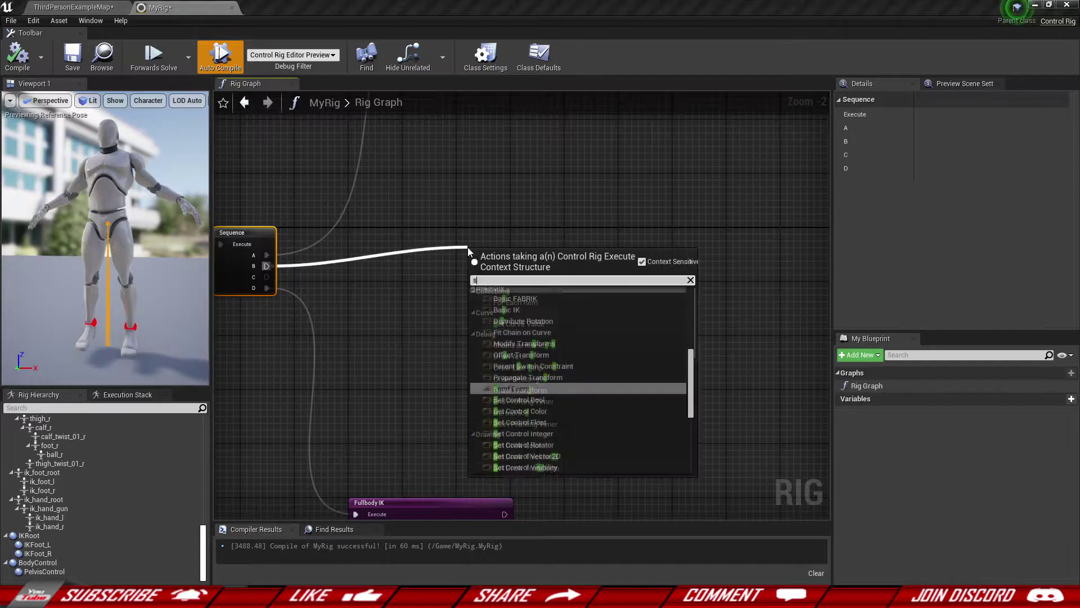
{"action": "type", "text": "seq"}
{"action": "left_click", "coordinate": [512, 303]}
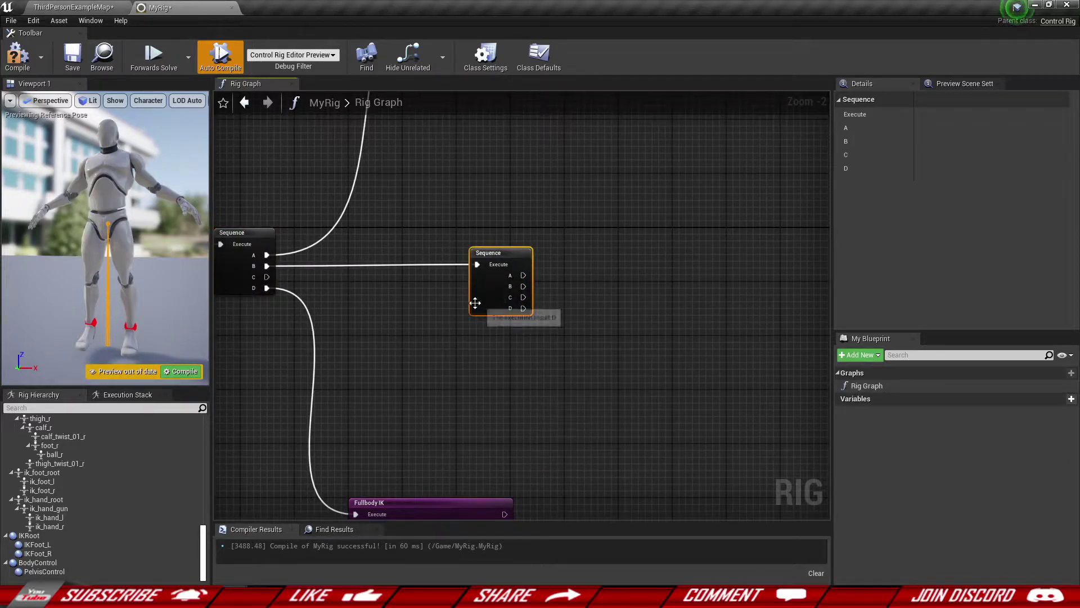
- Move the new Sequence node beneath the row of Set Transform nodes, away from the first Sequence node
{"action": "scroll", "coordinate": [483, 303], "scroll_direction": "down", "scroll_amount": 3}
{"action": "left_click_drag", "start_coordinate": [349, 318], "coordinate": [600, 311]}
{"action": "scroll", "coordinate": [599, 311], "scroll_direction": "up", "scroll_amount": 1}
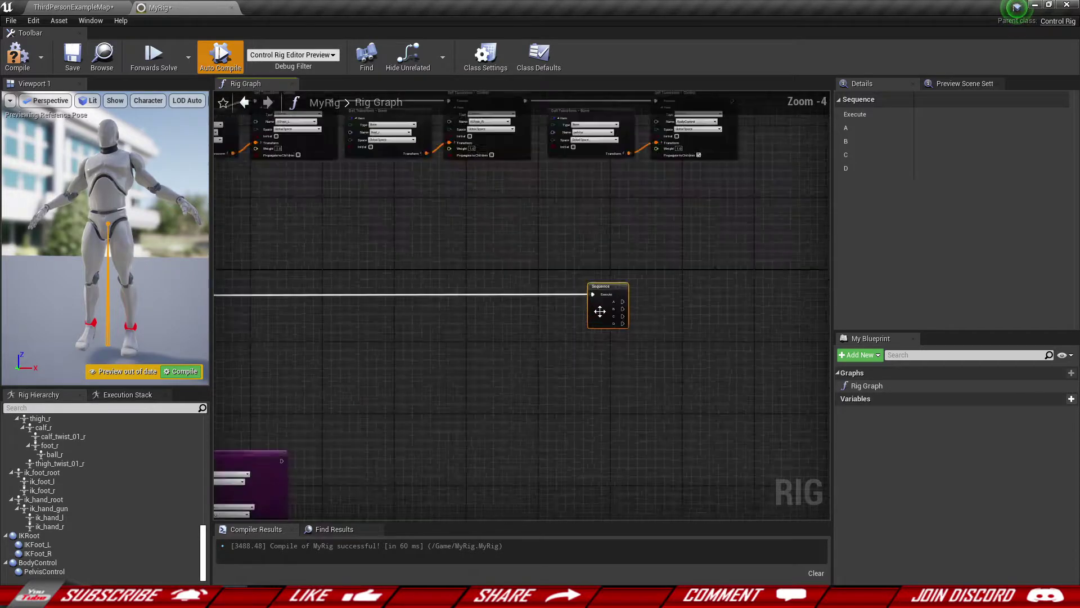
{"action": "scroll", "coordinate": [619, 312], "scroll_direction": "up", "scroll_amount": 3}
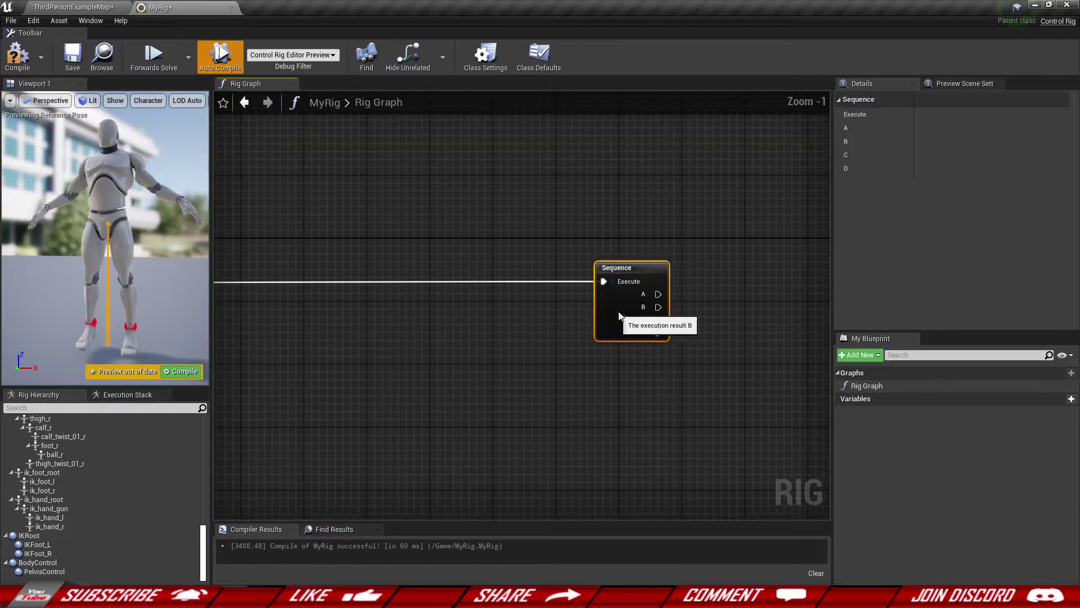
- Add a Get Transform node for the IKFoot_L control beside the new Sequence node and expand its Transform output
{"action": "left_click", "coordinate": [640, 371]}
{"action": "right_click_drag", "start_coordinate": [661, 386], "coordinate": [385, 359]}
{"action": "right_click_drag", "start_coordinate": [464, 343], "coordinate": [420, 347]}
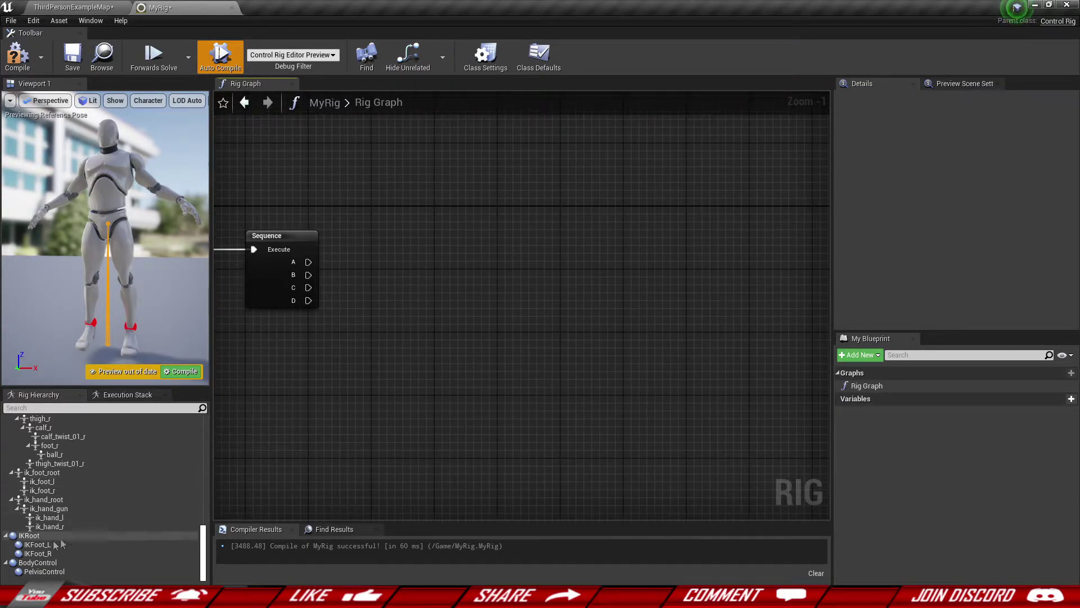
{"action": "left_click", "coordinate": [40, 545]}
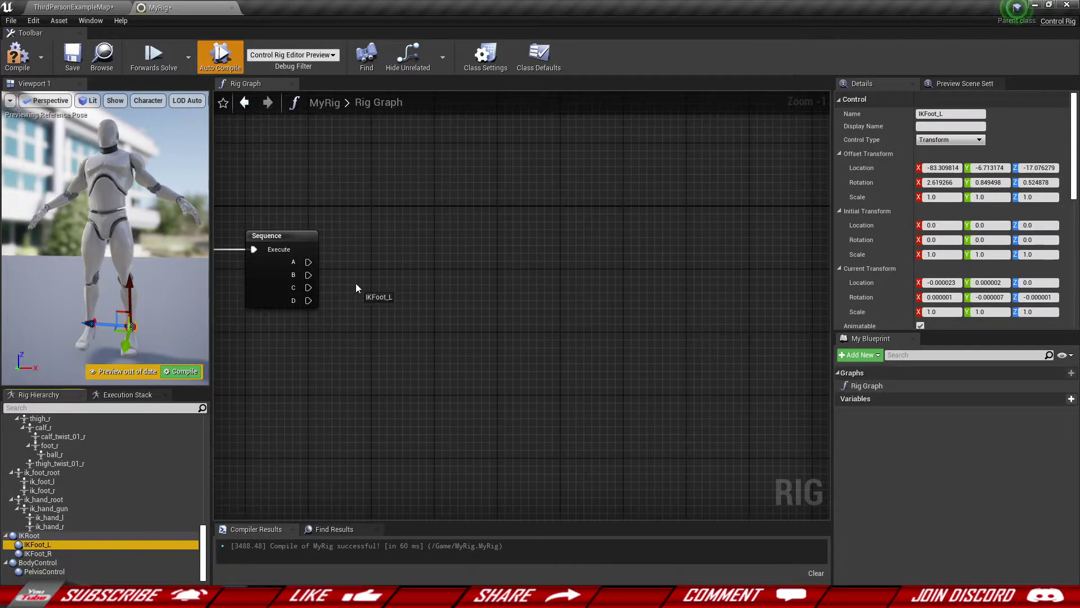
{"action": "left_click_drag", "start_coordinate": [356, 284], "coordinate": [357, 281]}
{"action": "left_click", "coordinate": [390, 300]}
{"action": "left_click_drag", "start_coordinate": [421, 292], "coordinate": [503, 338]}
{"action": "right_click_drag", "start_coordinate": [503, 339], "coordinate": [503, 288]}
{"action": "left_click", "coordinate": [463, 367]}
- Add a Sphere Trace node to the graph and place it after the IKFoot_L Get Transform node
{"action": "right_click_drag", "start_coordinate": [575, 365], "coordinate": [480, 345]}
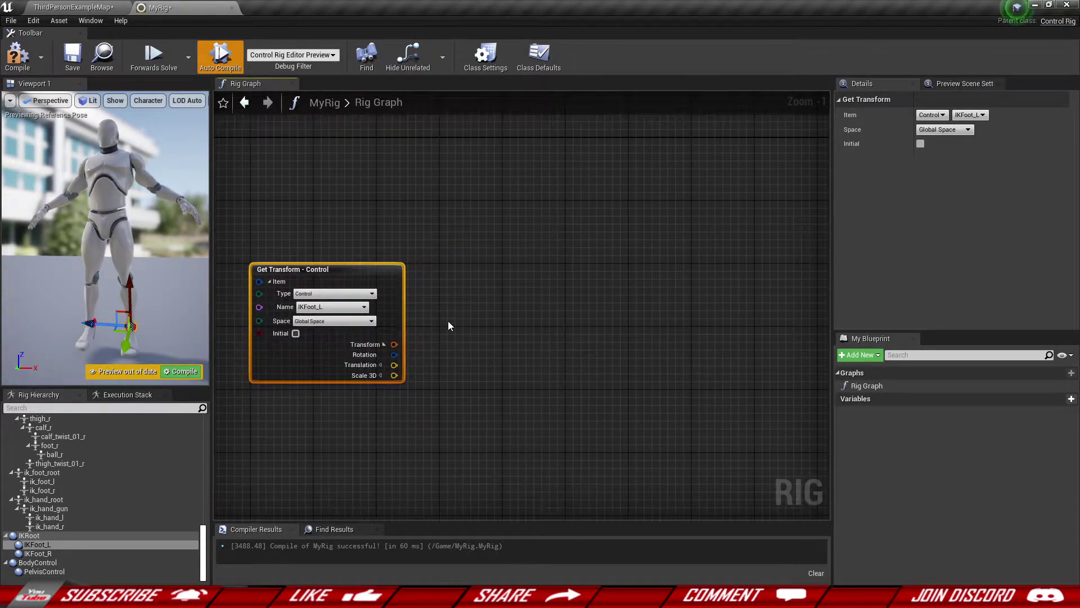
{"action": "right_click", "coordinate": [448, 323]}
{"action": "type", "text": "spheretrace"}
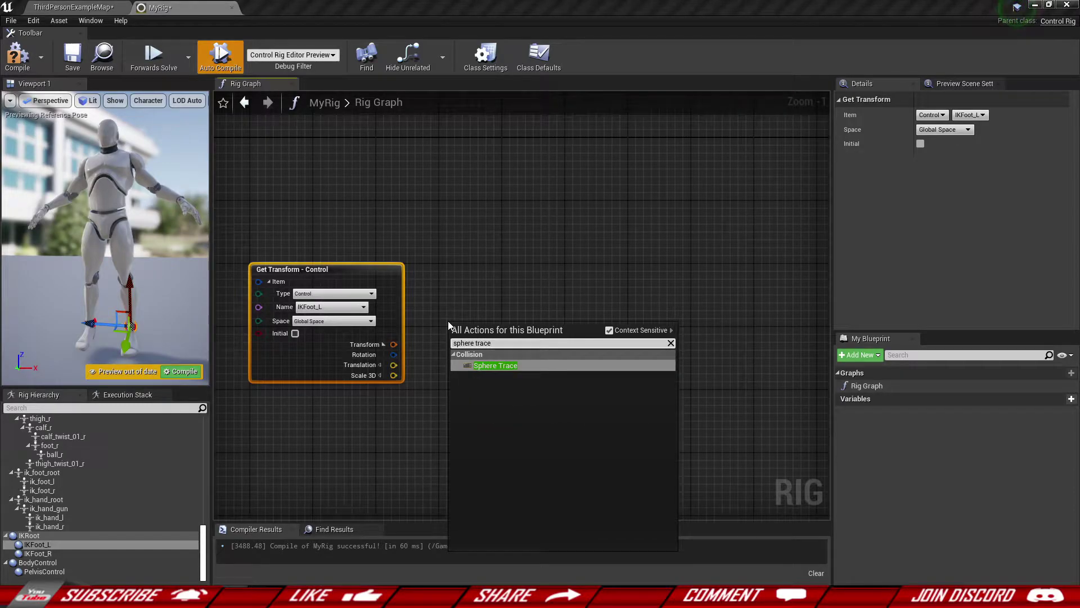
{"action": "key", "text": "Return"}
{"action": "mouse_move", "coordinate": [502, 344]}
{"action": "left_mouse_down"}
{"action": "mouse_move", "coordinate": [582, 334]}
{"action": "mouse_move", "coordinate": [558, 349]}
{"action": "mouse_move", "coordinate": [554, 301]}
{"action": "mouse_move", "coordinate": [619, 302]}
{"action": "mouse_move", "coordinate": [604, 284]}
{"action": "mouse_move", "coordinate": [626, 274]}
{"action": "left_mouse_up"}
{"action": "scroll", "coordinate": [562, 315], "scroll_direction": "up", "scroll_amount": 1}
{"action": "left_click", "coordinate": [554, 318]}
{"action": "left_click", "coordinate": [554, 272]}
{"action": "right_click_drag", "start_coordinate": [527, 293], "coordinate": [505, 285]}
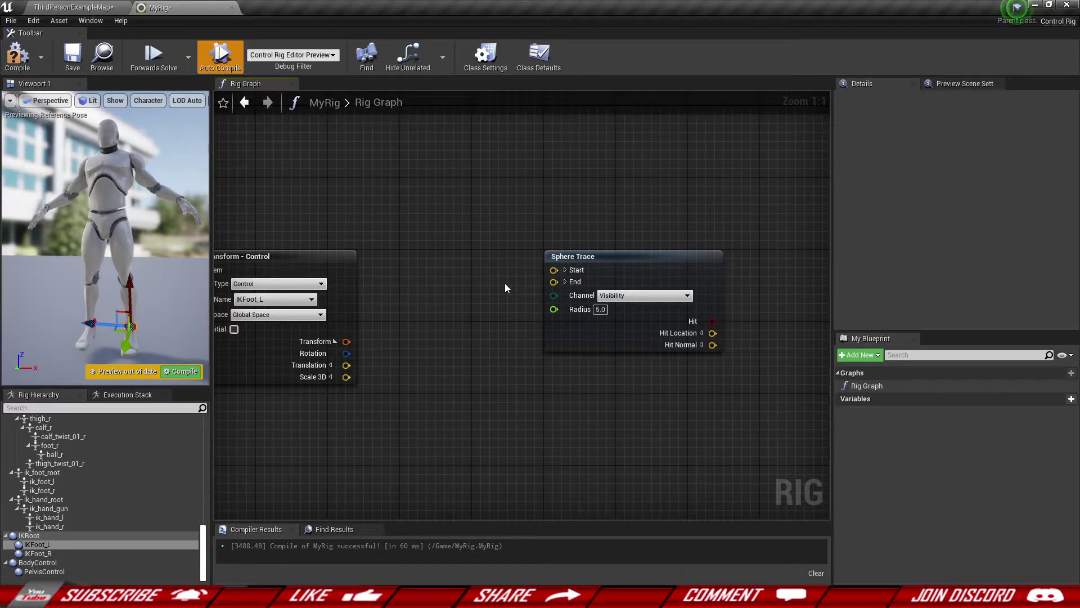
{"action": "right_click_drag", "start_coordinate": [528, 298], "coordinate": [512, 297]}
{"action": "left_click", "coordinate": [546, 274]}
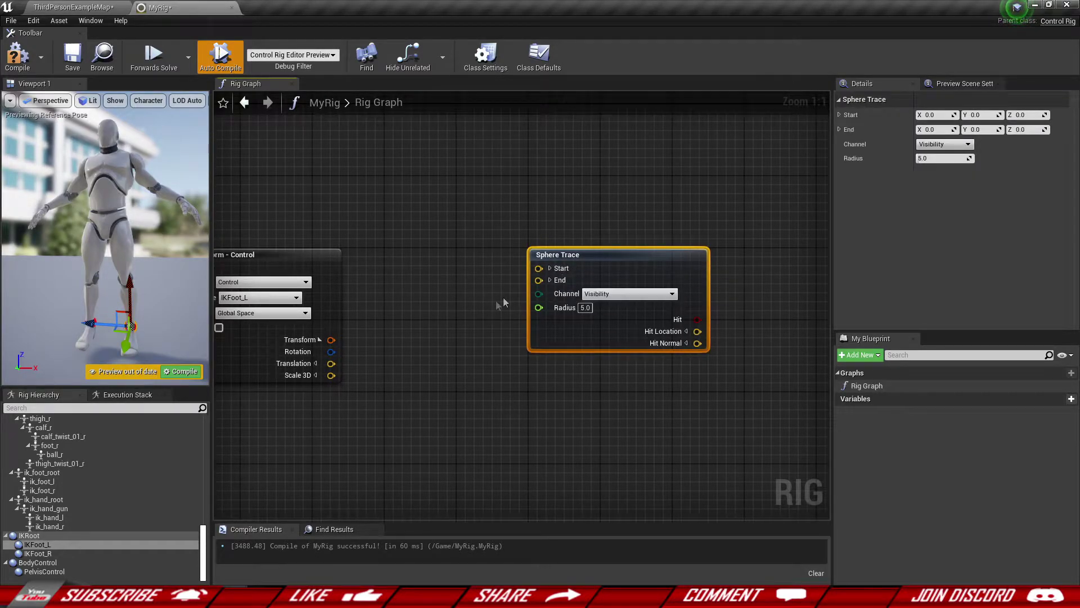
- Insert a vector Add node with B Z set to 50 between the IKFoot_L Translation output and the Sphere Trace Start input
{"action": "left_click", "coordinate": [285, 356]}
{"action": "right_click_drag", "start_coordinate": [285, 356], "coordinate": [327, 363]}
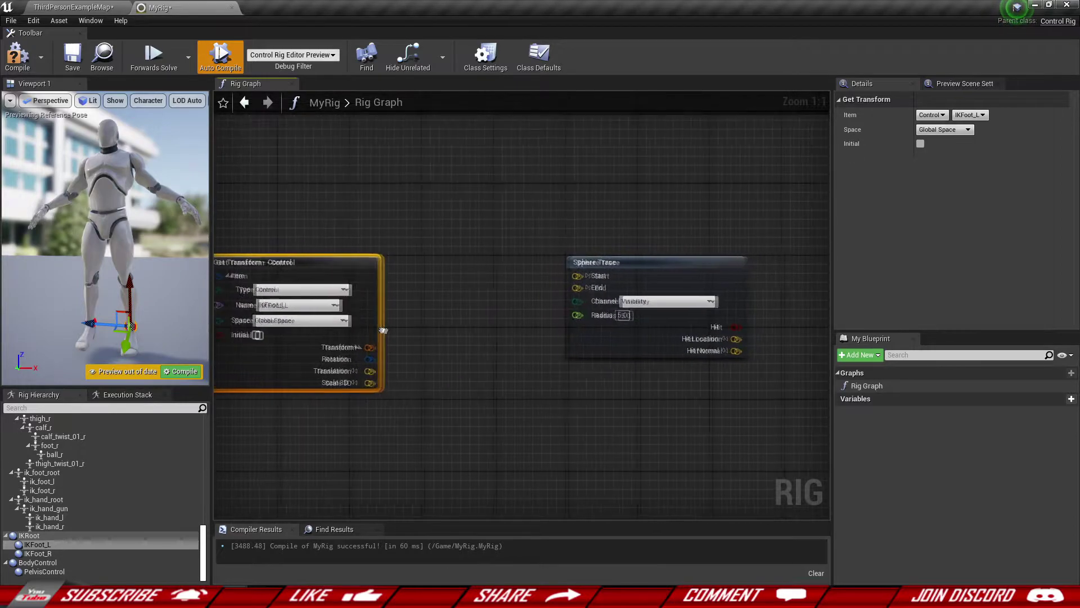
{"action": "left_click_drag", "start_coordinate": [372, 371], "coordinate": [427, 304]}
{"action": "type", "text": "add"}
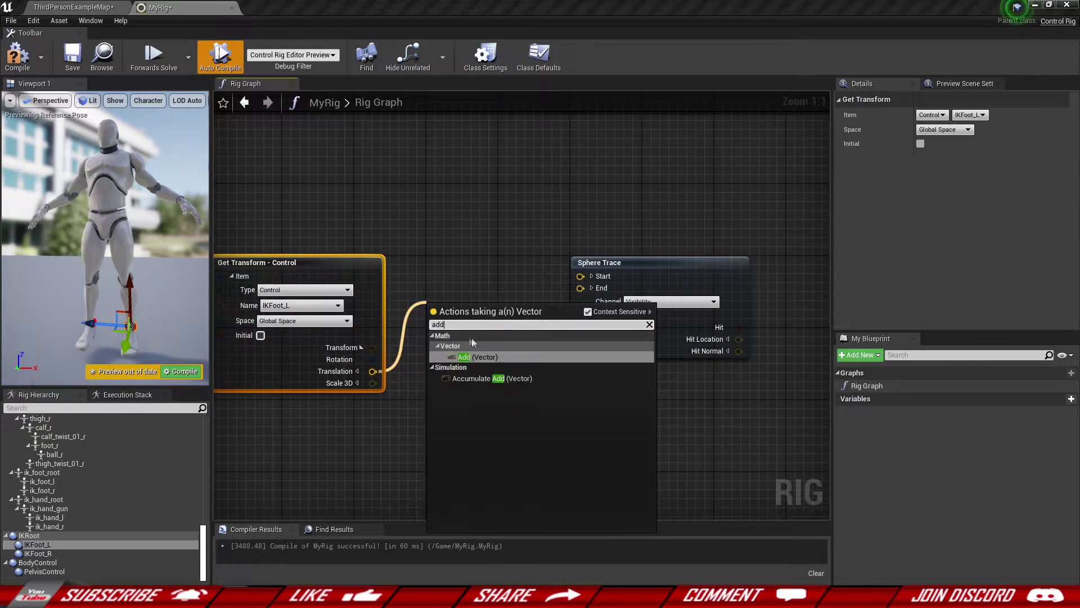
{"action": "left_click", "coordinate": [488, 359]}
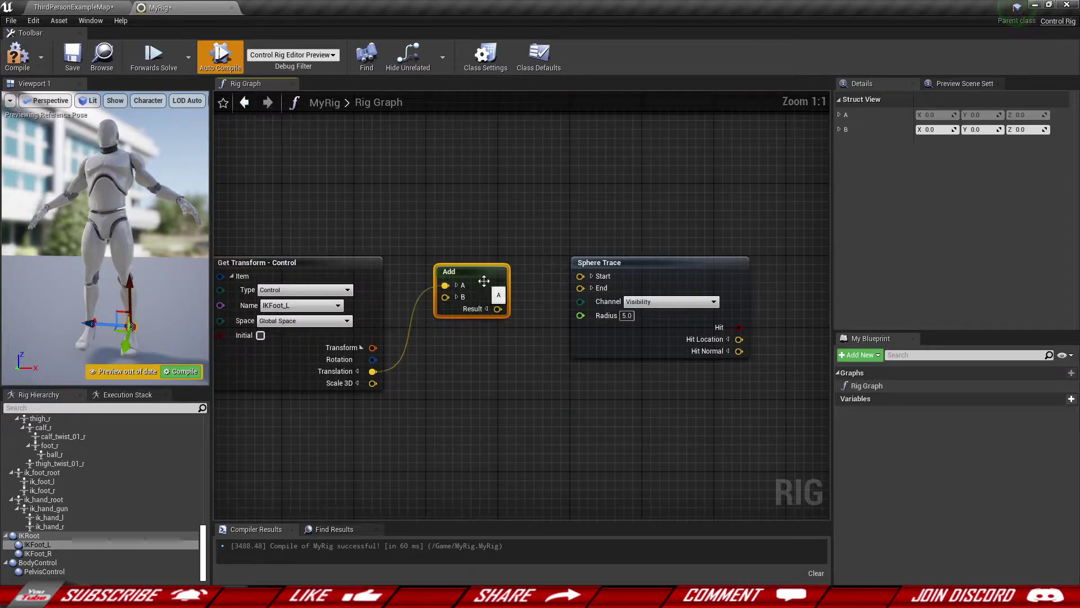
{"action": "left_click", "coordinate": [457, 296]}
{"action": "left_click", "coordinate": [480, 317]}
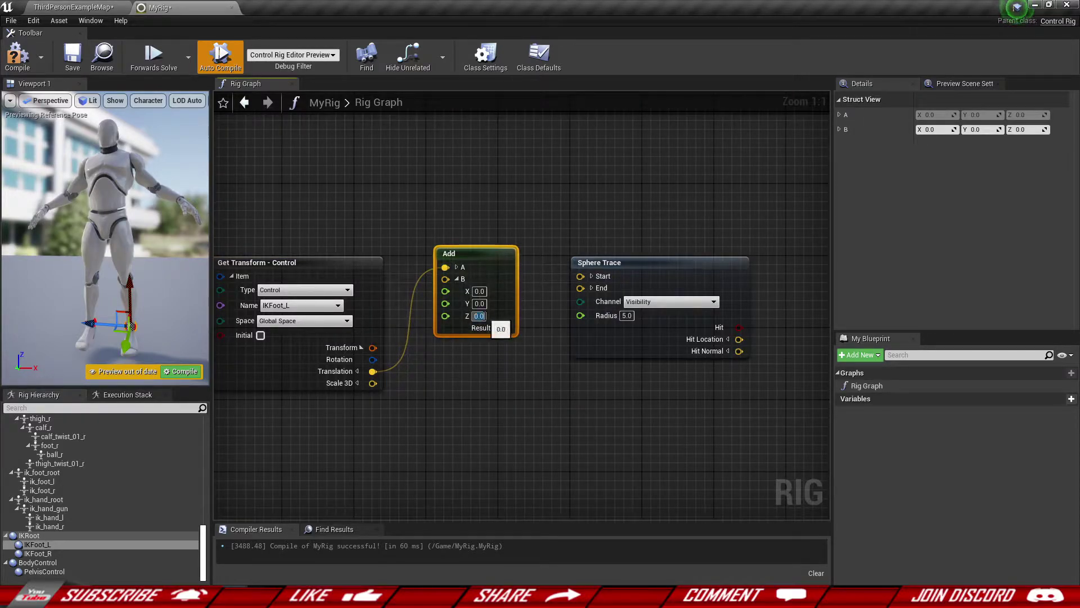
{"action": "type", "text": "50"}
{"action": "key", "text": "Return"}
{"action": "mouse_move", "coordinate": [509, 328]}
{"action": "left_mouse_down"}
{"action": "mouse_move", "coordinate": [593, 279]}
{"action": "mouse_move", "coordinate": [580, 276]}
{"action": "left_mouse_up"}
{"action": "left_click_drag", "start_coordinate": [499, 304], "coordinate": [517, 259]}
- Examine the height of the stair steps near the character in ThirdPersonExampleMap, and return to the MyRig graph
{"action": "mouse_move", "coordinate": [107, 288]}
{"action": "right_mouse_down"}
{"action": "mouse_move", "coordinate": [97, 295]}
{"action": "mouse_move", "coordinate": [107, 297]}
{"action": "right_mouse_up"}
{"action": "left_click_drag", "start_coordinate": [76, 272], "coordinate": [105, 275]}
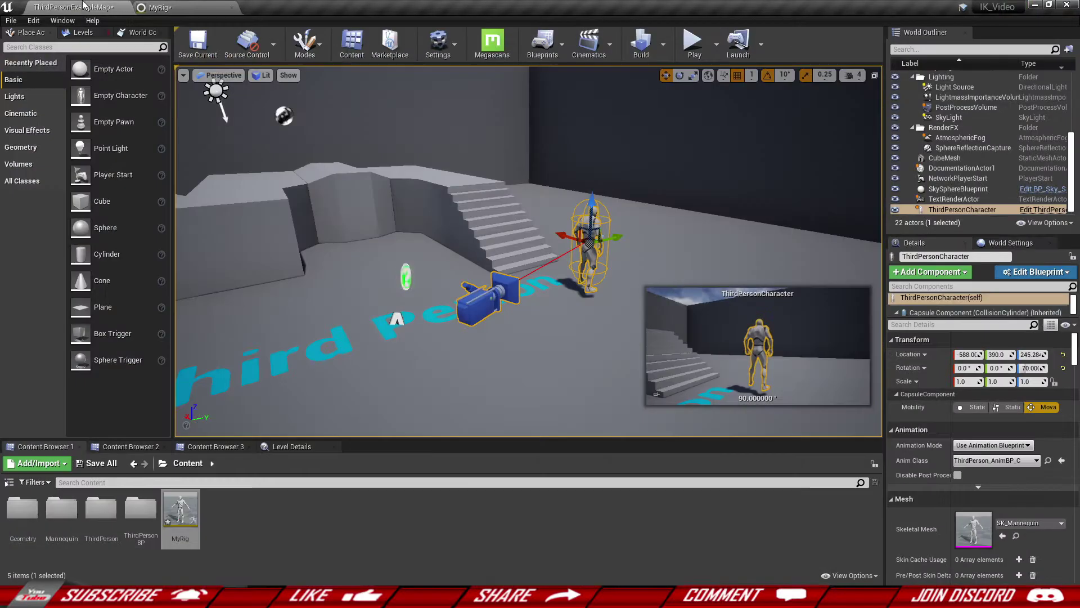
{"action": "right_click_drag", "start_coordinate": [403, 240], "coordinate": [409, 249]}
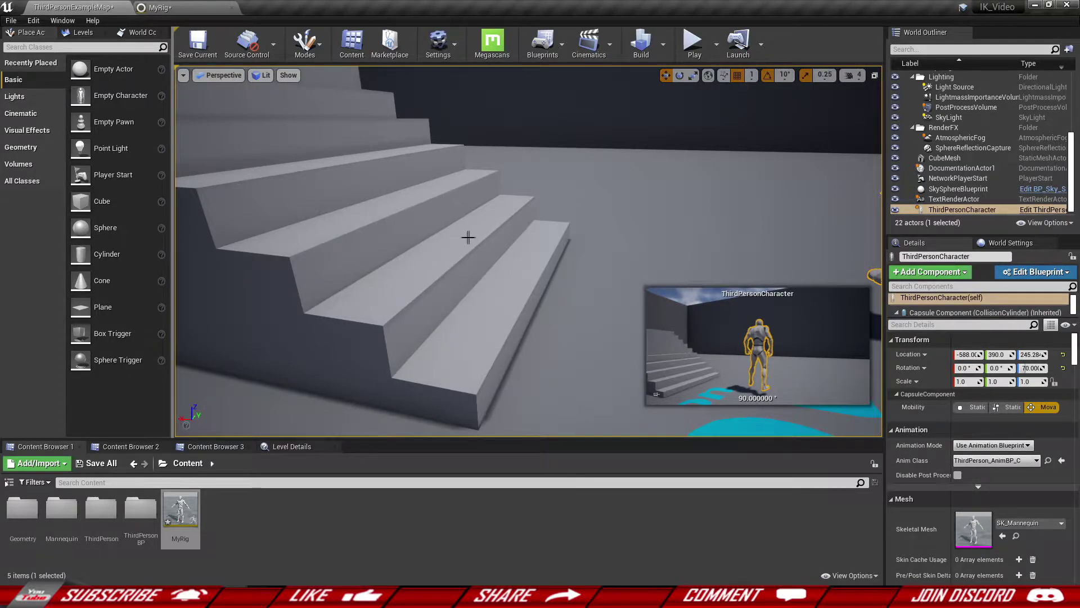
{"action": "key", "text": "f"}
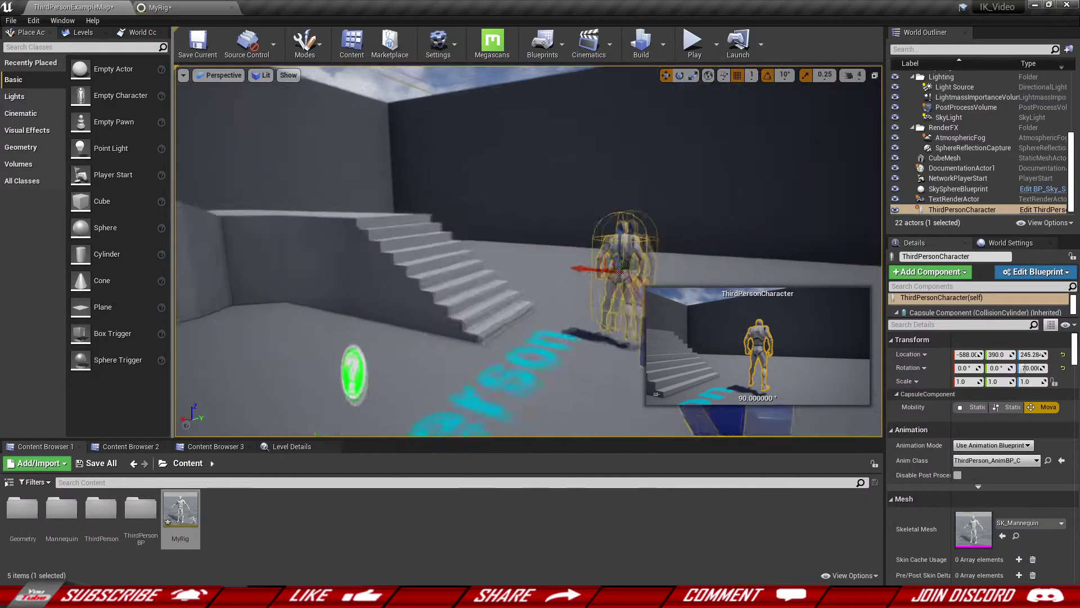
{"action": "left_click", "coordinate": [160, 7]}
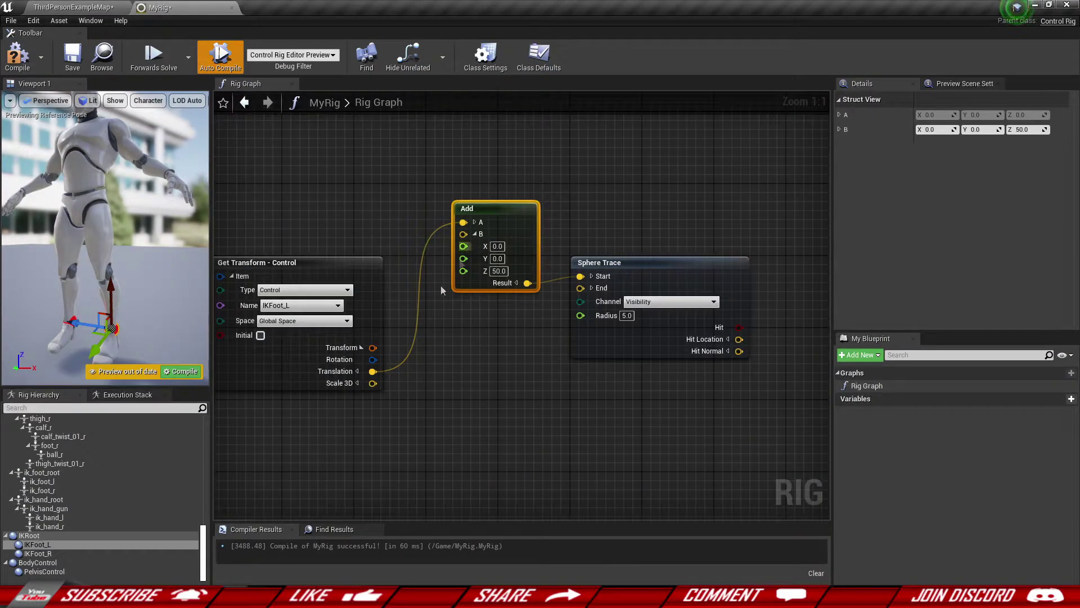
- Add a vector Subtract node fed by the IKFoot_L Translation output and set its B Z to 60
{"action": "right_click_drag", "start_coordinate": [433, 353], "coordinate": [454, 327]}
{"action": "left_click_drag", "start_coordinate": [394, 345], "coordinate": [454, 338]}
{"action": "type", "text": "sub"}
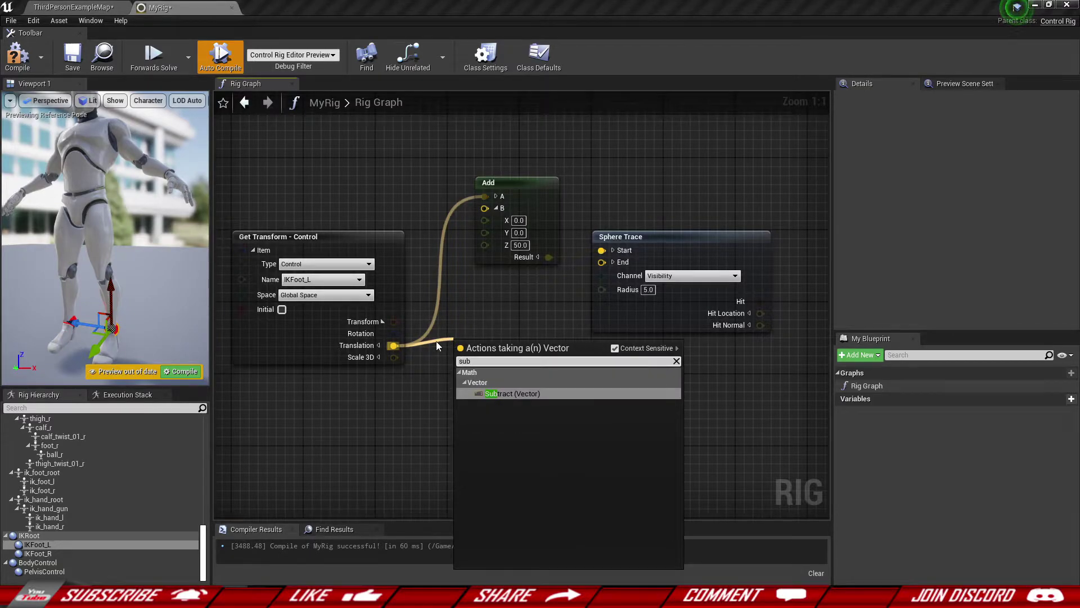
{"action": "left_click", "coordinate": [520, 393]}
{"action": "left_click_drag", "start_coordinate": [513, 360], "coordinate": [522, 294]}
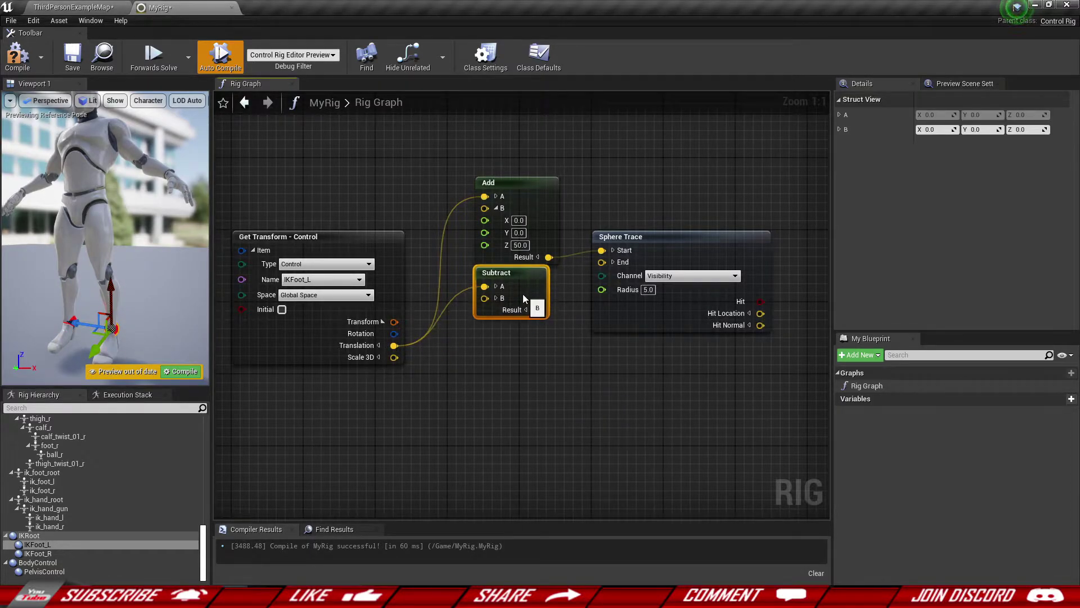
{"action": "left_click", "coordinate": [496, 298]}
{"action": "left_click", "coordinate": [518, 335]}
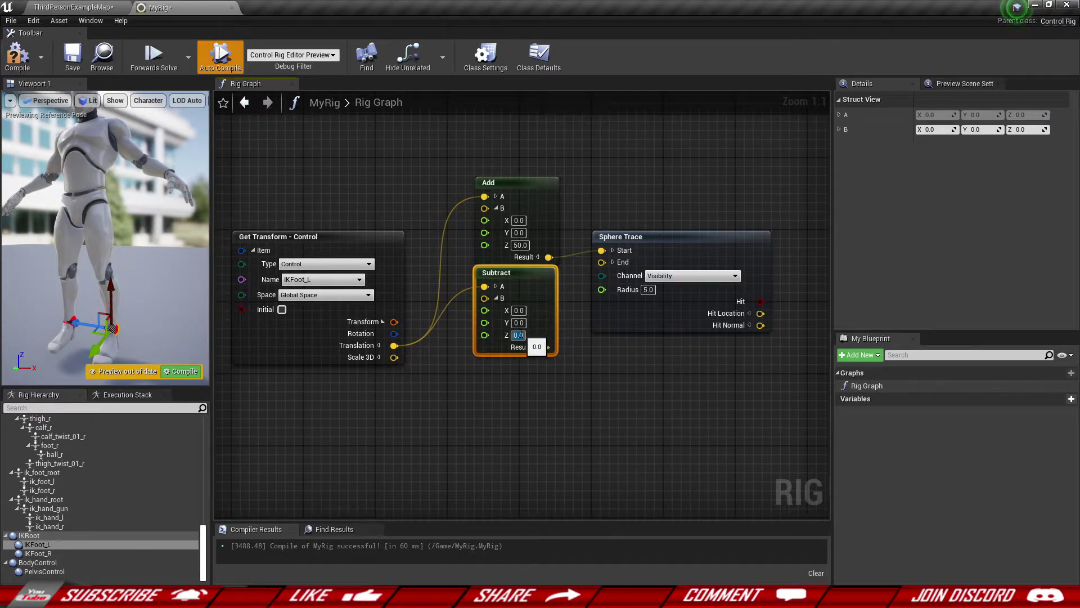
{"action": "type", "text": "60"}
{"action": "key", "text": "Return"}
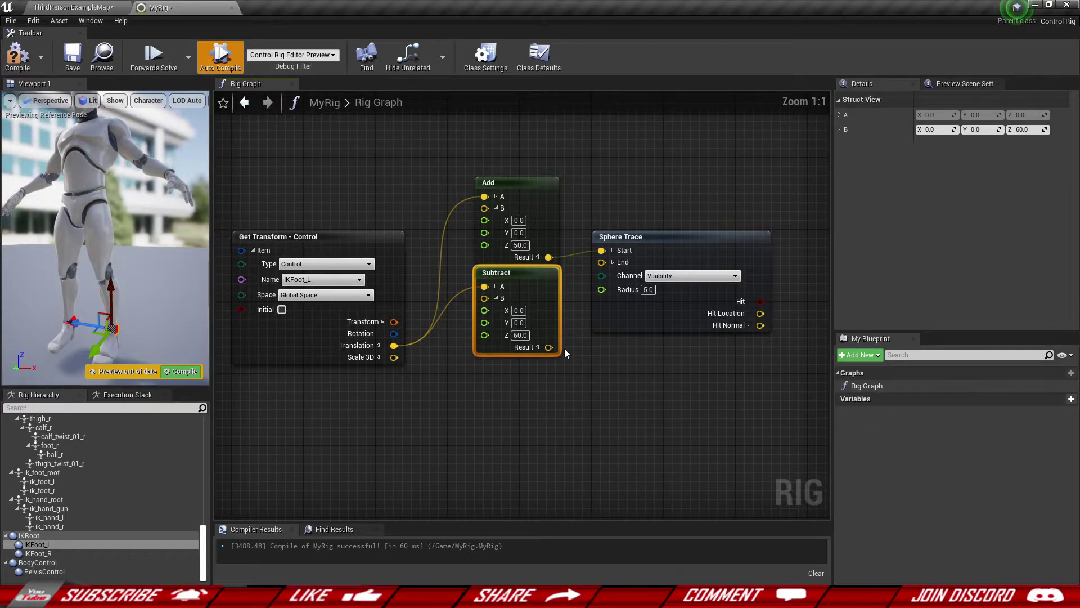
- Connect the Subtract result to the Sphere Trace End input and position the Sphere Trace node neatly beside the math nodes
{"action": "right_click_drag", "start_coordinate": [553, 340], "coordinate": [502, 340]}
{"action": "left_click", "coordinate": [473, 336]}
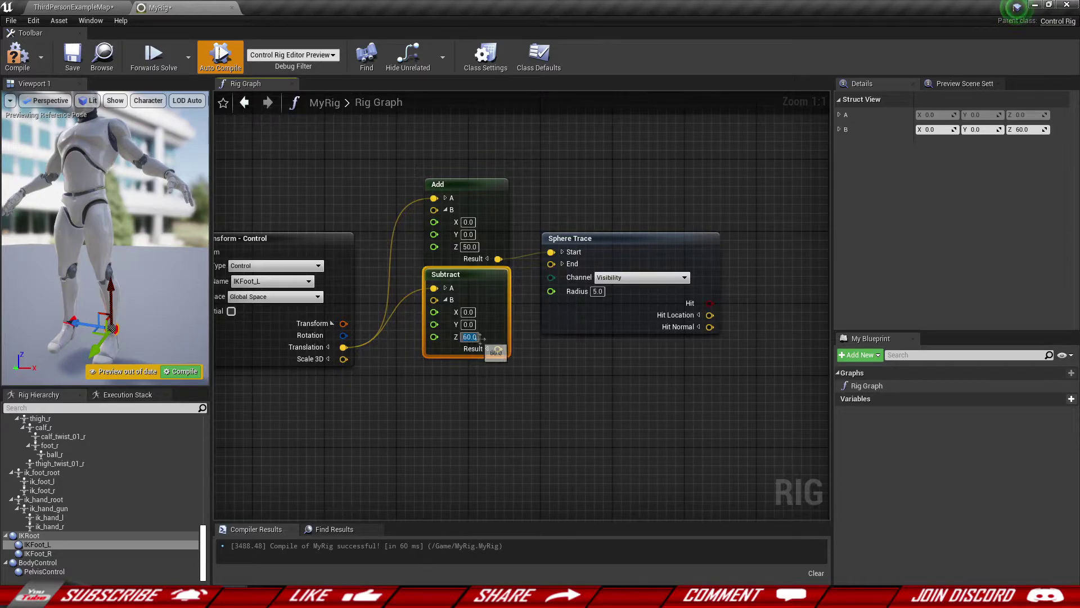
{"action": "key", "text": "Return"}
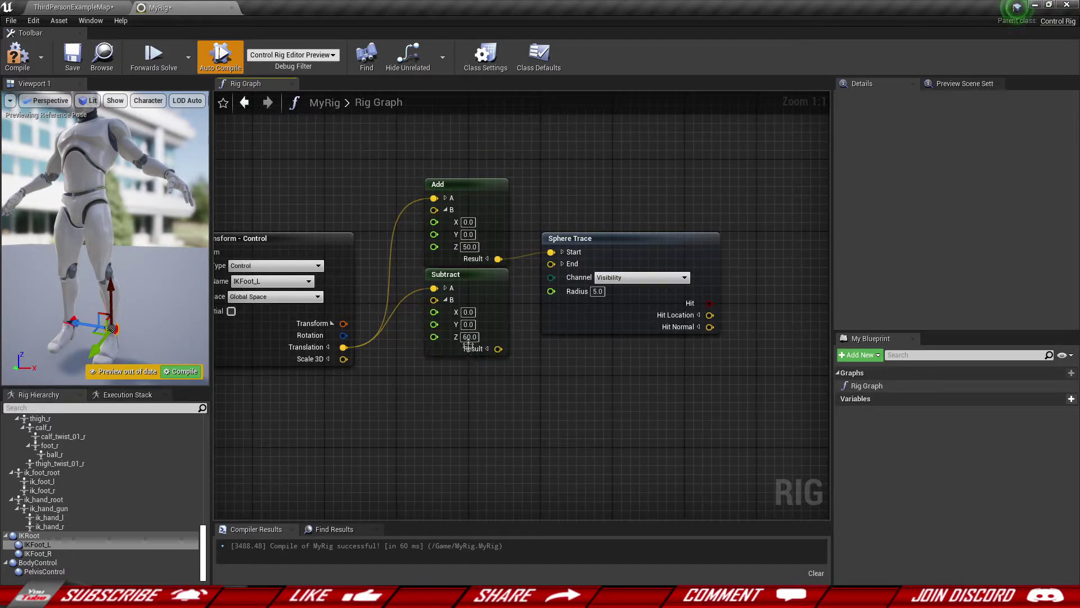
{"action": "left_click_drag", "start_coordinate": [497, 349], "coordinate": [552, 264]}
{"action": "left_click_drag", "start_coordinate": [627, 318], "coordinate": [618, 346]}
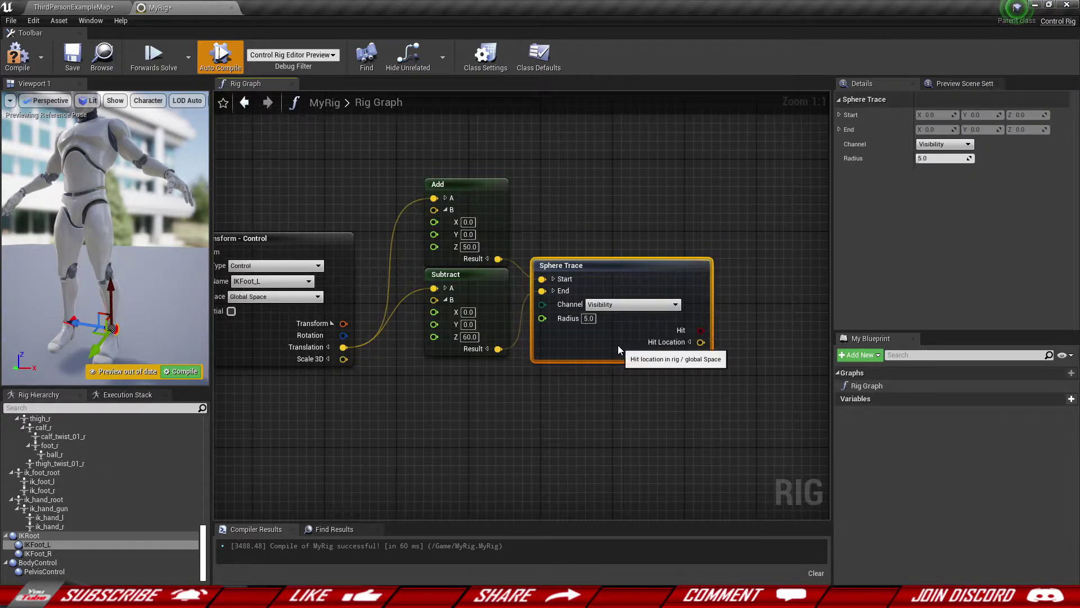
{"action": "left_click", "coordinate": [639, 413]}
{"action": "scroll", "coordinate": [639, 413], "scroll_direction": "down", "scroll_amount": 2}
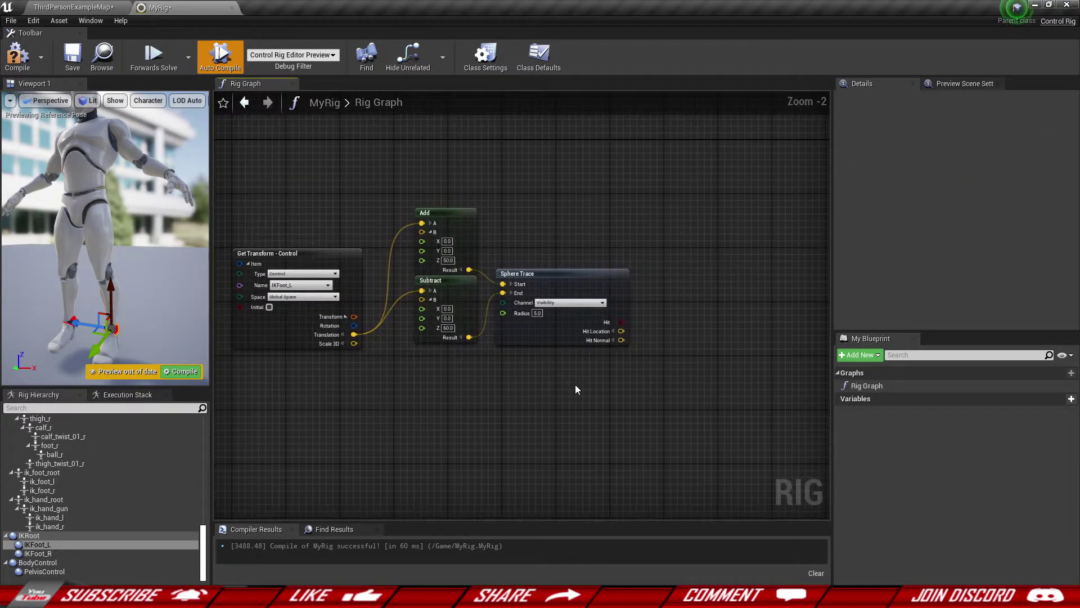
{"action": "left_click_drag", "start_coordinate": [575, 341], "coordinate": [570, 342]}
{"action": "scroll", "coordinate": [578, 342], "scroll_direction": "up", "scroll_amount": 2}
{"action": "left_click", "coordinate": [646, 379]}
{"action": "right_click_drag", "start_coordinate": [646, 379], "coordinate": [592, 360]}
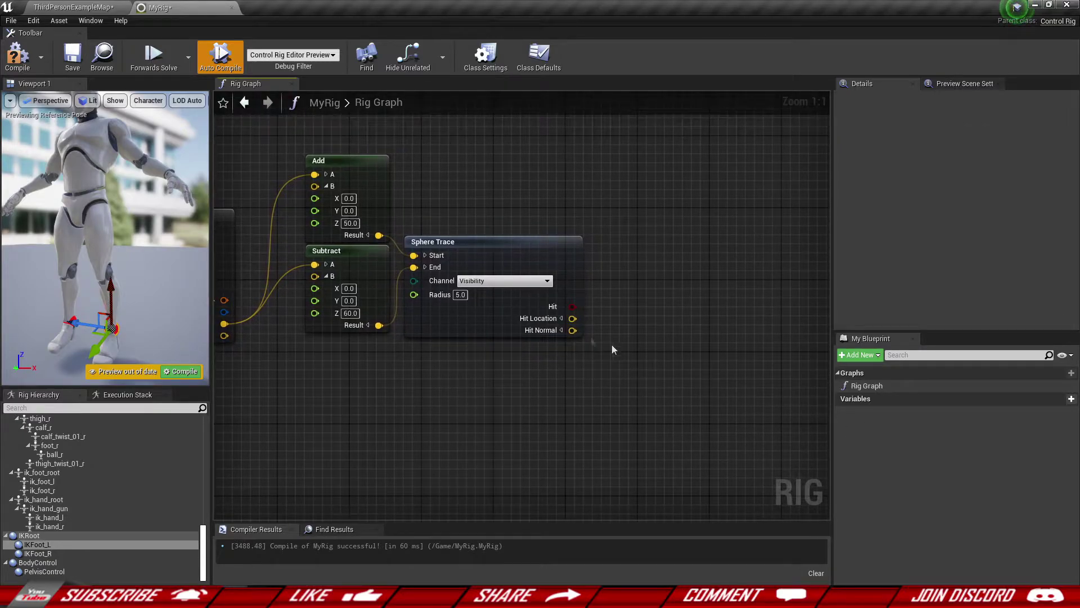
- Create a new Boolean variable in the rig and name it HitFoot_L
{"action": "left_click", "coordinate": [1058, 400]}
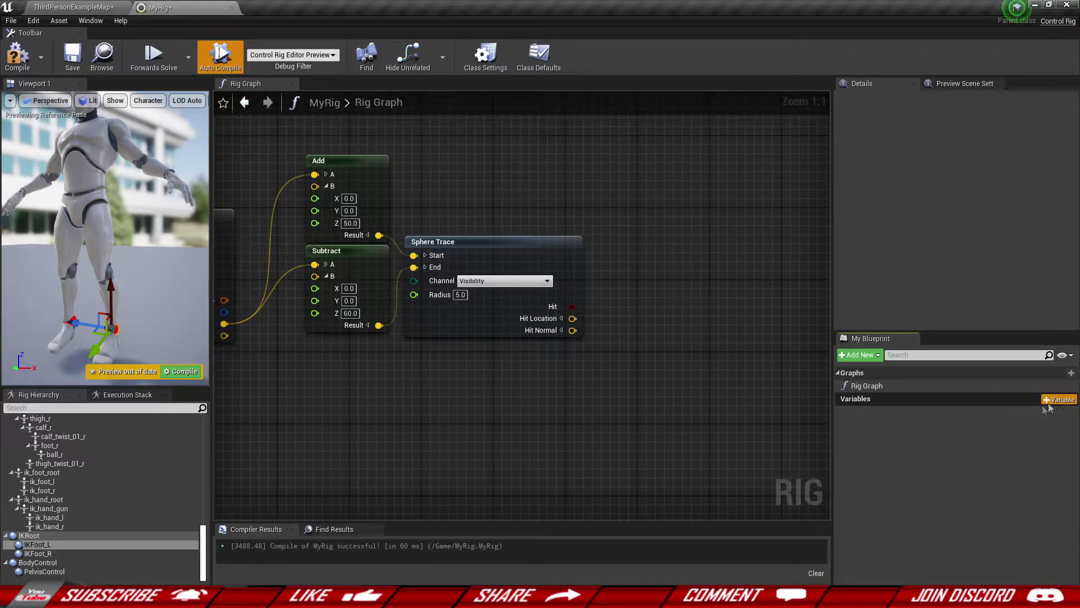
{"action": "type", "text": "HitFoot_L"}
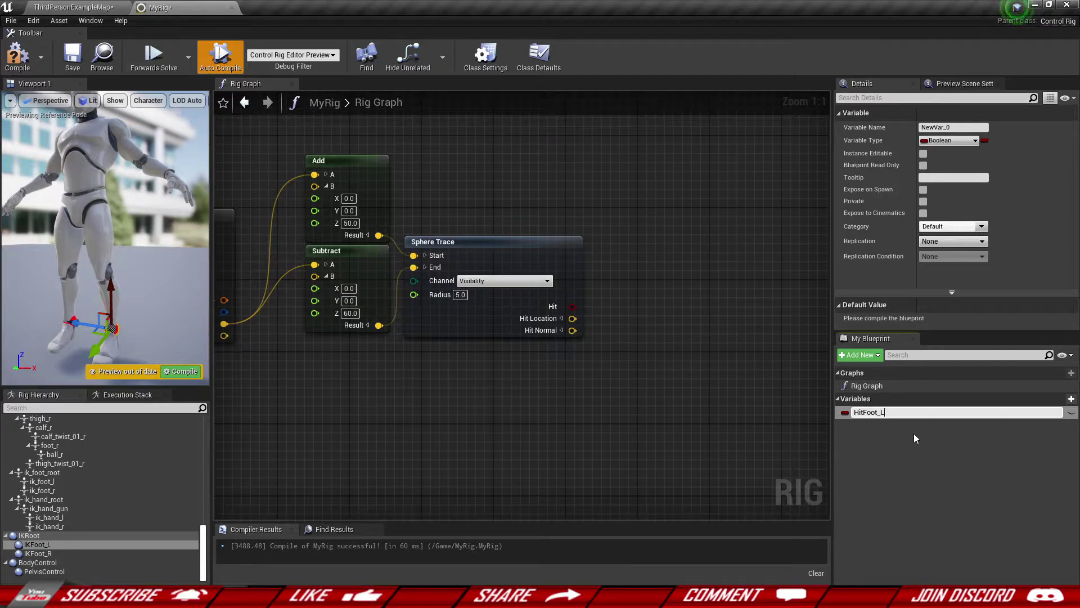
{"action": "key", "text": "Return"}
{"action": "left_click", "coordinate": [914, 433]}
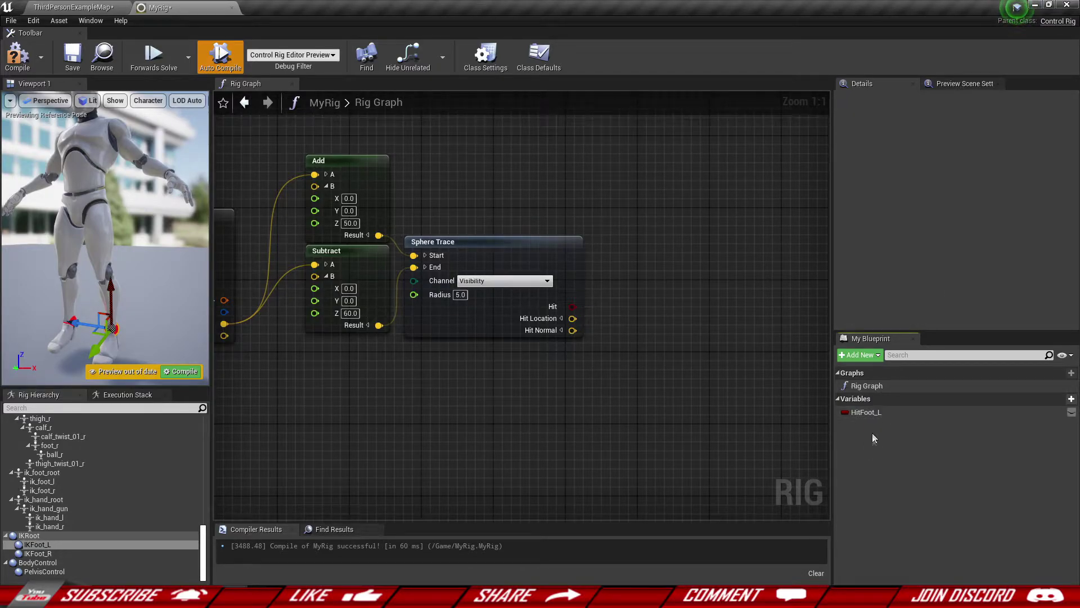
- Duplicate the HitFoot_L variable and name the copy HitFoot_R
{"action": "left_click", "coordinate": [878, 412]}
{"action": "key", "text": "ctrl+w"}
{"action": "key", "text": "Right"}
{"action": "key", "text": "BackSpace"}
{"action": "key", "text": "BackSpace"}
{"action": "key", "text": "BackSpace"}
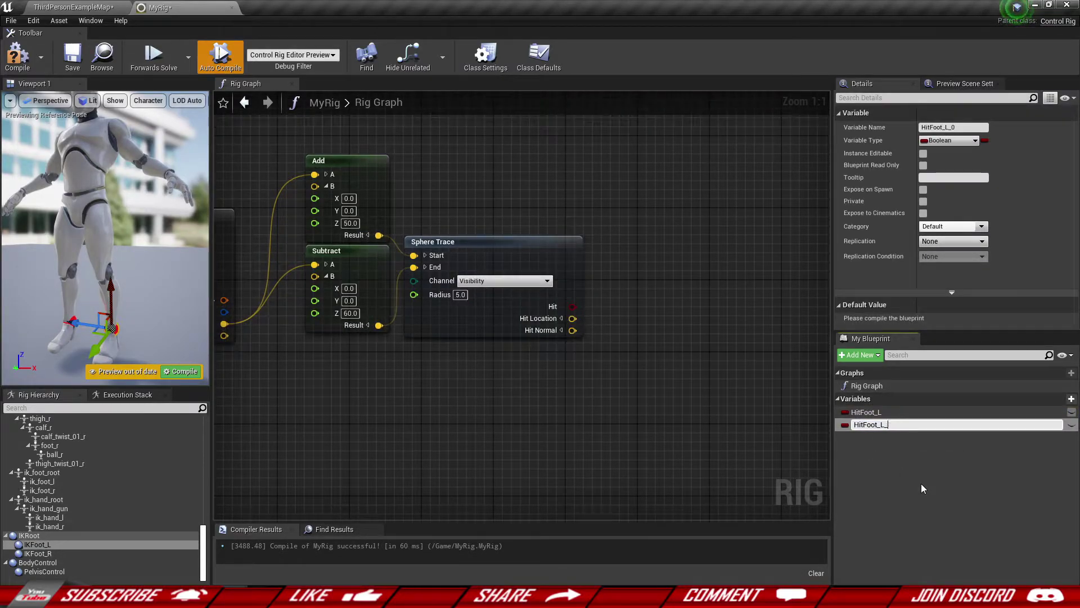
{"action": "type", "text": "R"}
{"action": "key", "text": "Return"}
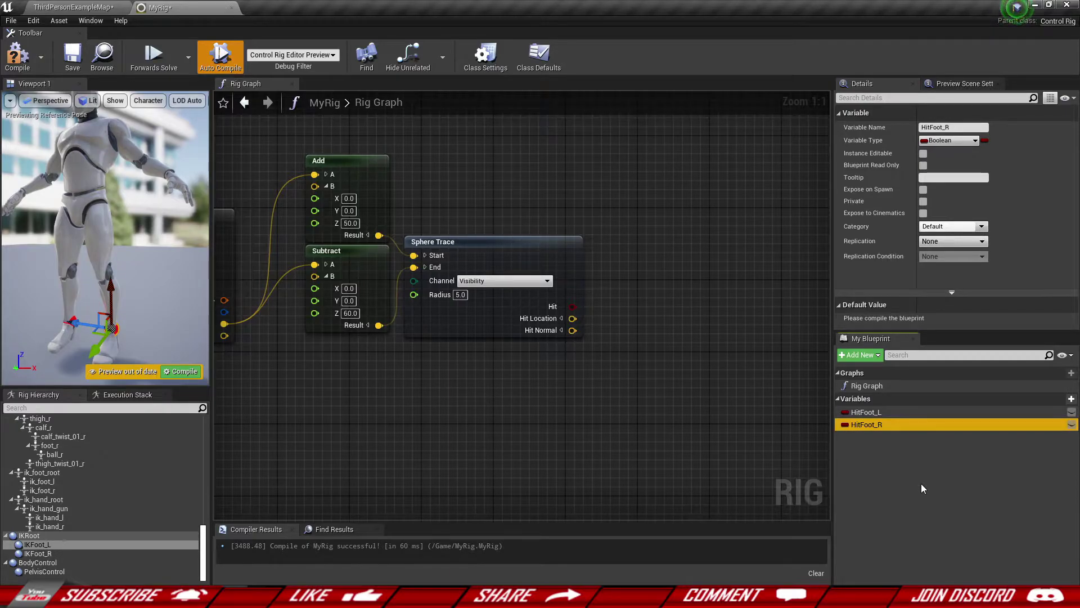
- Create a new variable named FootZ_L and set its variable type to Float
{"action": "left_click", "coordinate": [1053, 399]}
{"action": "type", "text": "FootZ_L"}
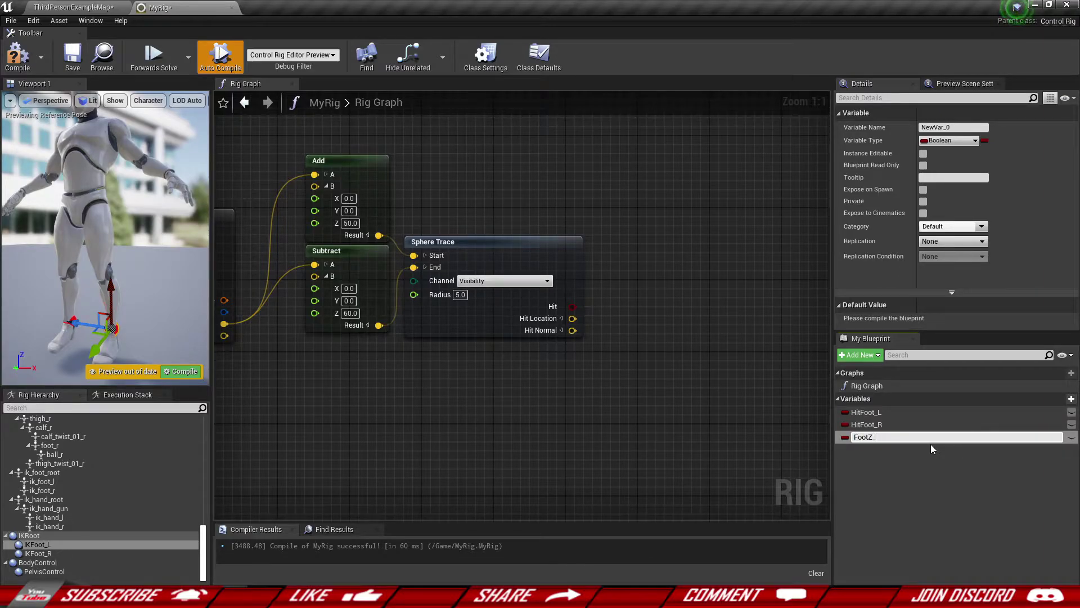
{"action": "key", "text": "Return"}
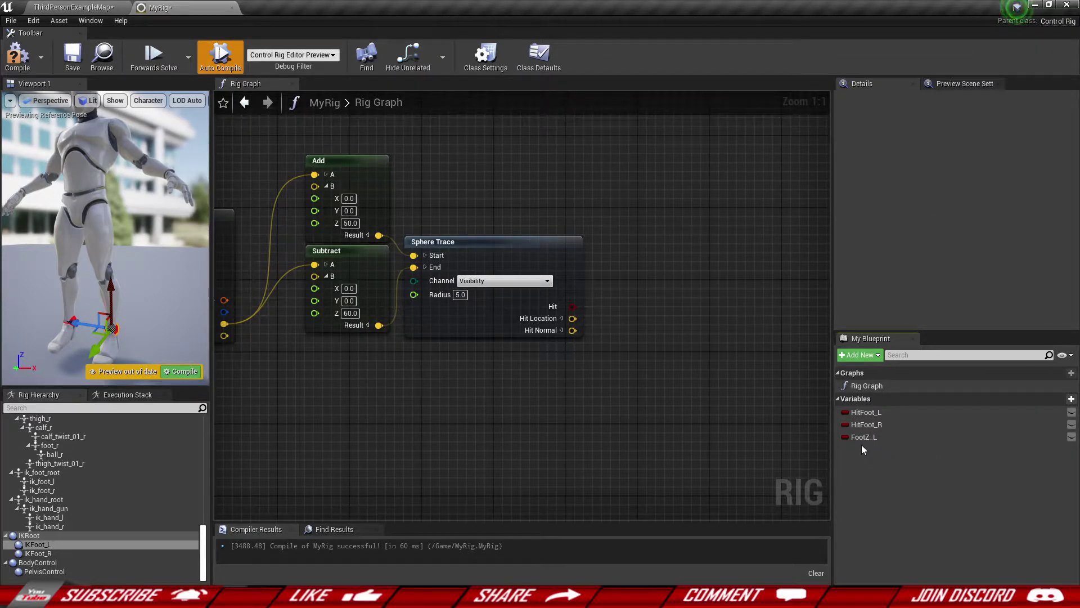
{"action": "left_click", "coordinate": [866, 438]}
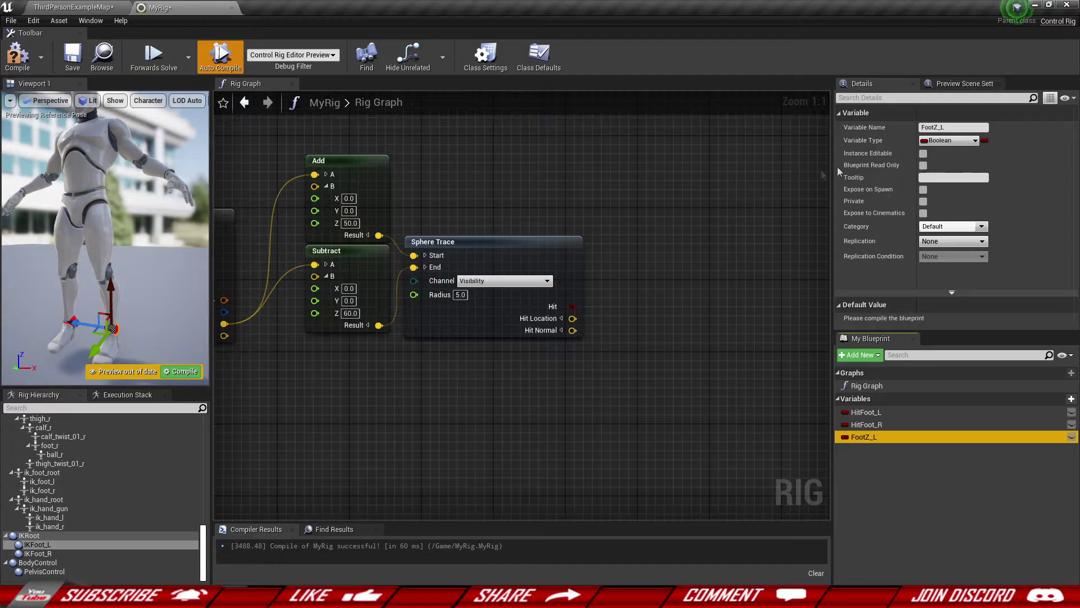
{"action": "left_click", "coordinate": [937, 141]}
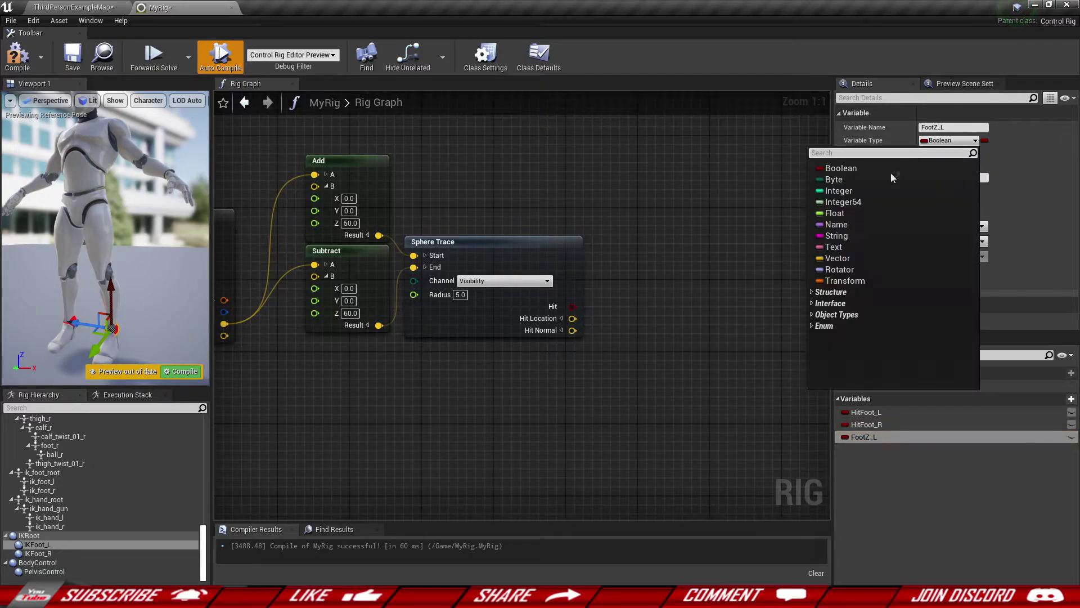
{"action": "left_click", "coordinate": [850, 212]}
{"action": "left_click", "coordinate": [892, 454]}
- Duplicate the FootZ_L variable and trim the copy's name to FootZ_ for a new side suffix
{"action": "left_click", "coordinate": [878, 441]}
{"action": "key", "text": "ctrl+w"}
{"action": "key", "text": "BackSpace"}
{"action": "key", "text": "BackSpace"}
{"action": "key", "text": "BackSpace"}
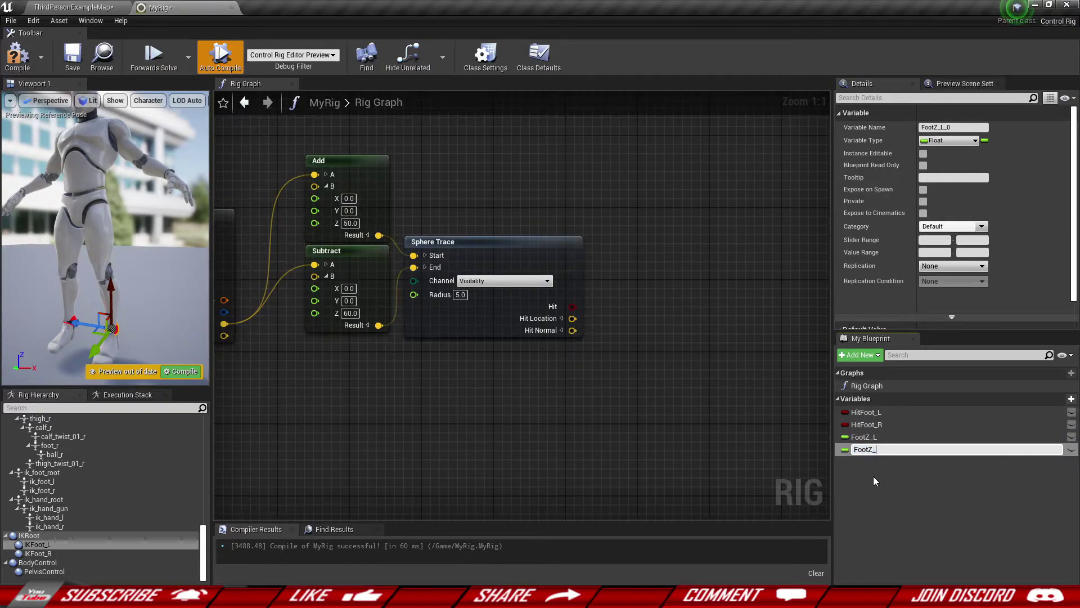